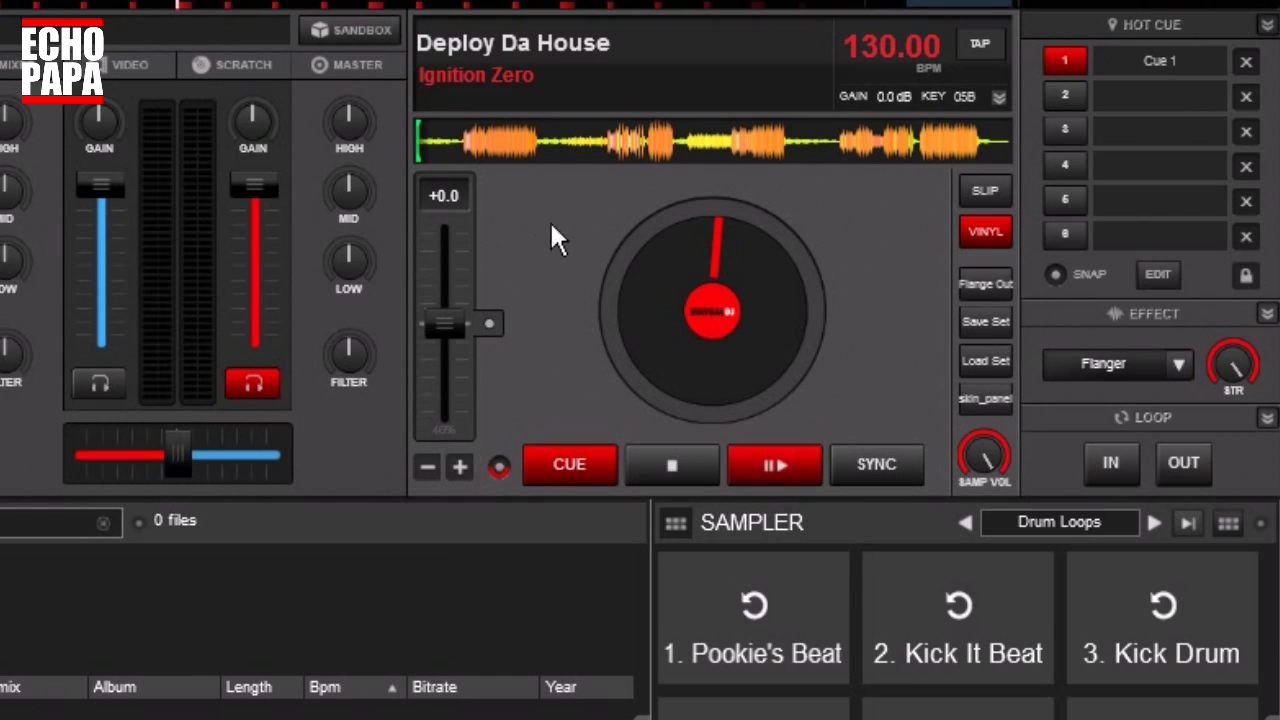
Show the scratch waveform, then set hot cue 2 and hot cue 3 near 00:17 during playback
{"action": "left_click", "coordinate": [244, 64]}
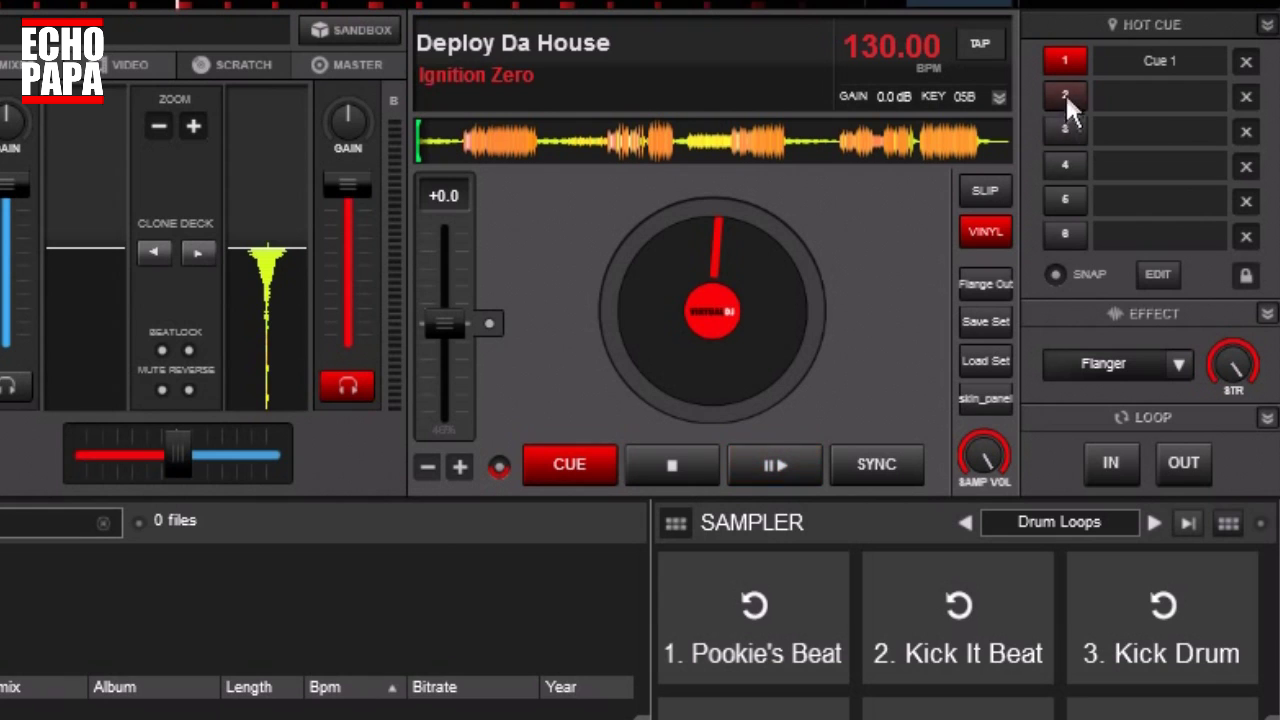
{"action": "left_click", "coordinate": [776, 464]}
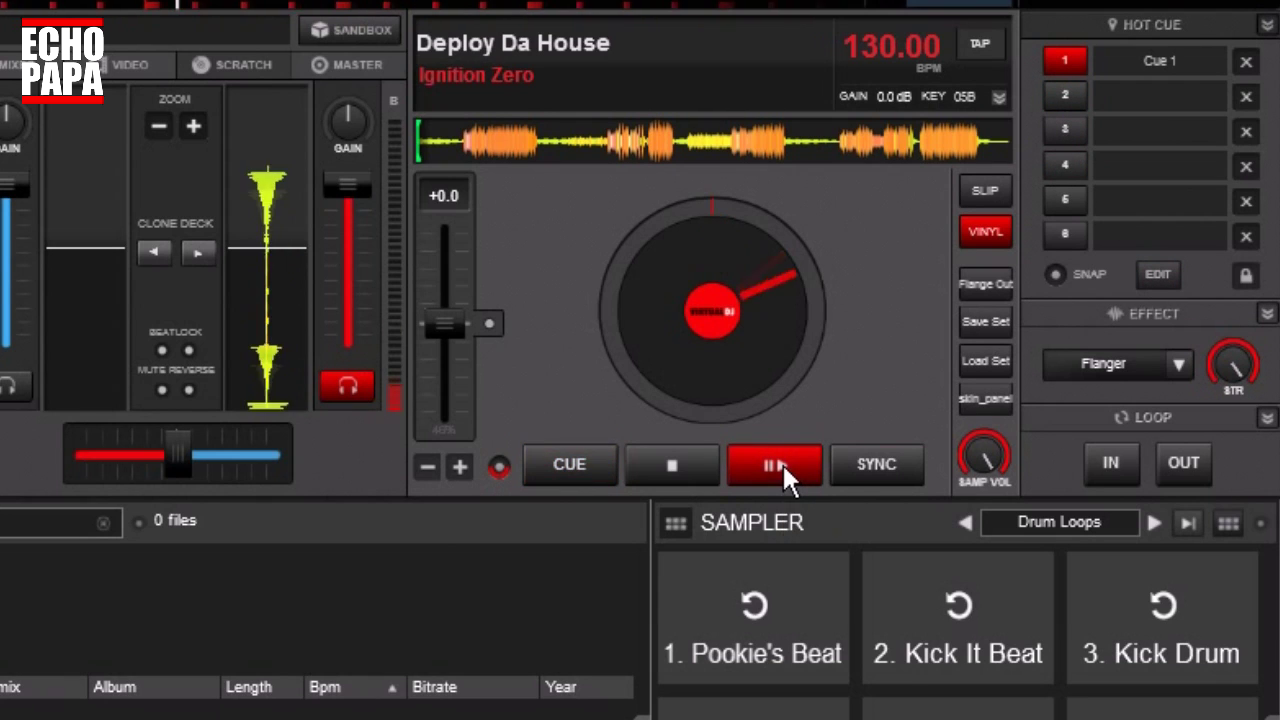
{"action": "left_click", "coordinate": [1066, 94]}
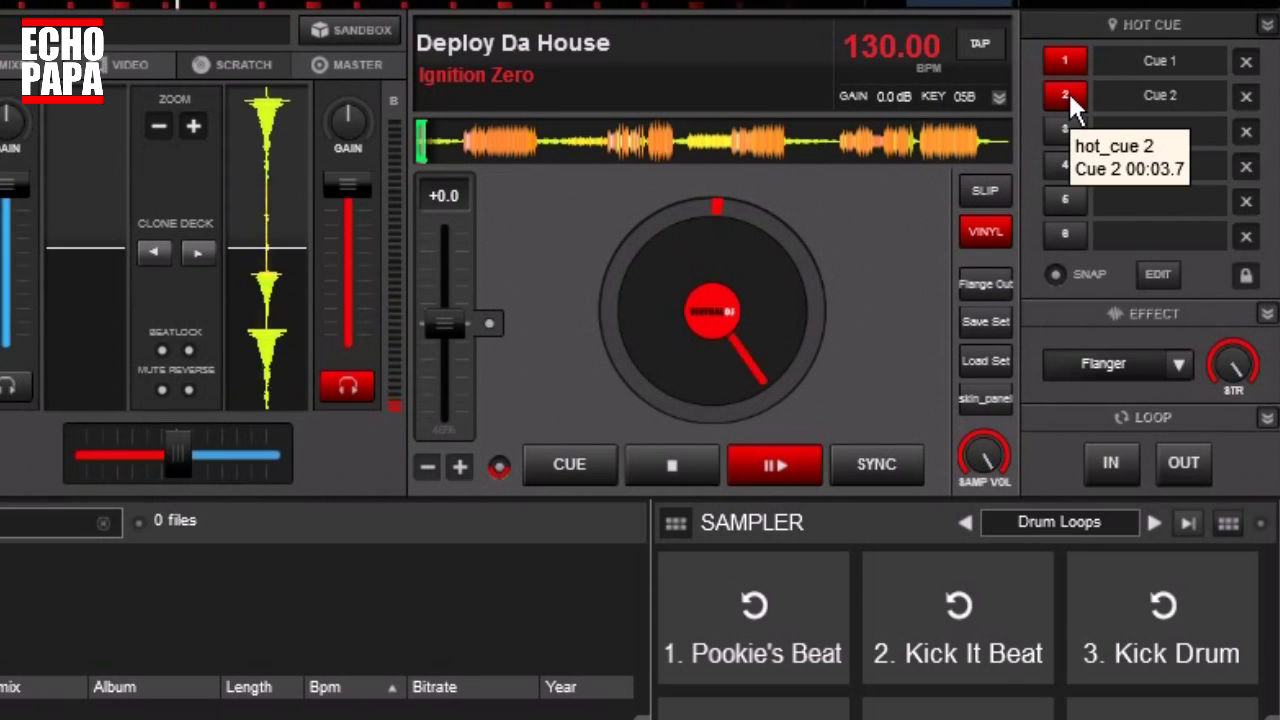
{"action": "left_click", "coordinate": [688, 456]}
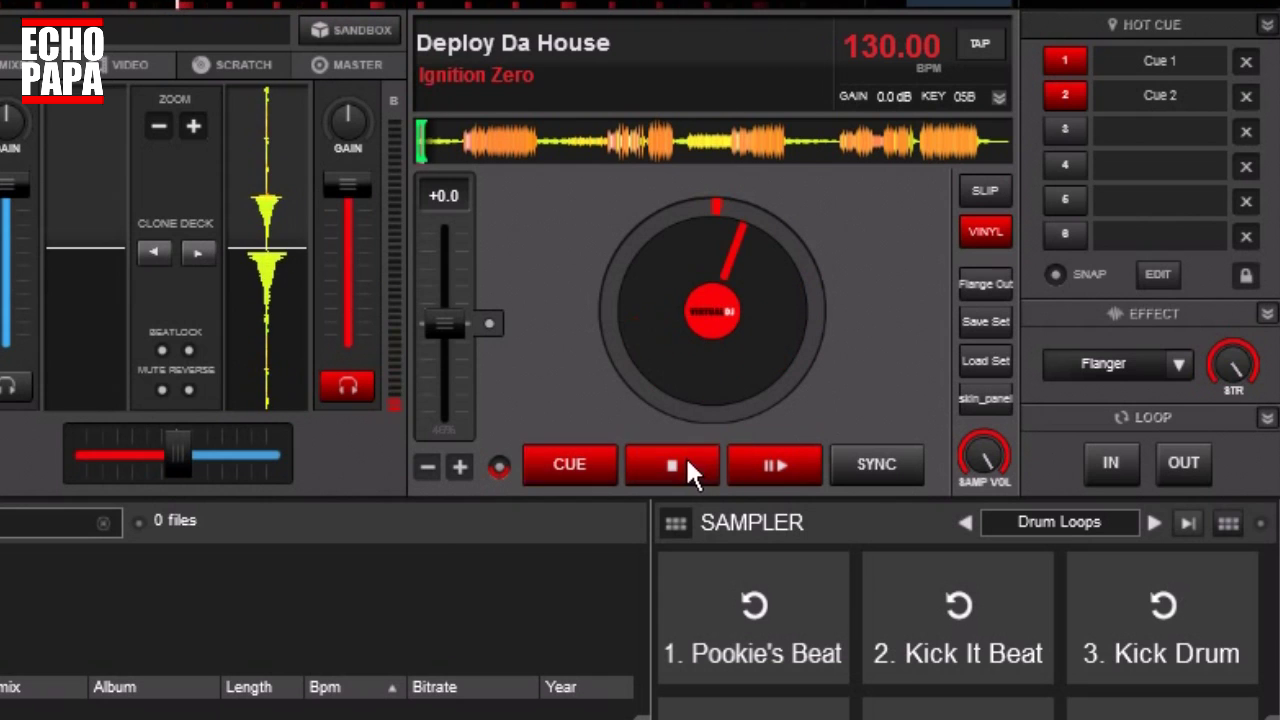
{"action": "left_click", "coordinate": [456, 138]}
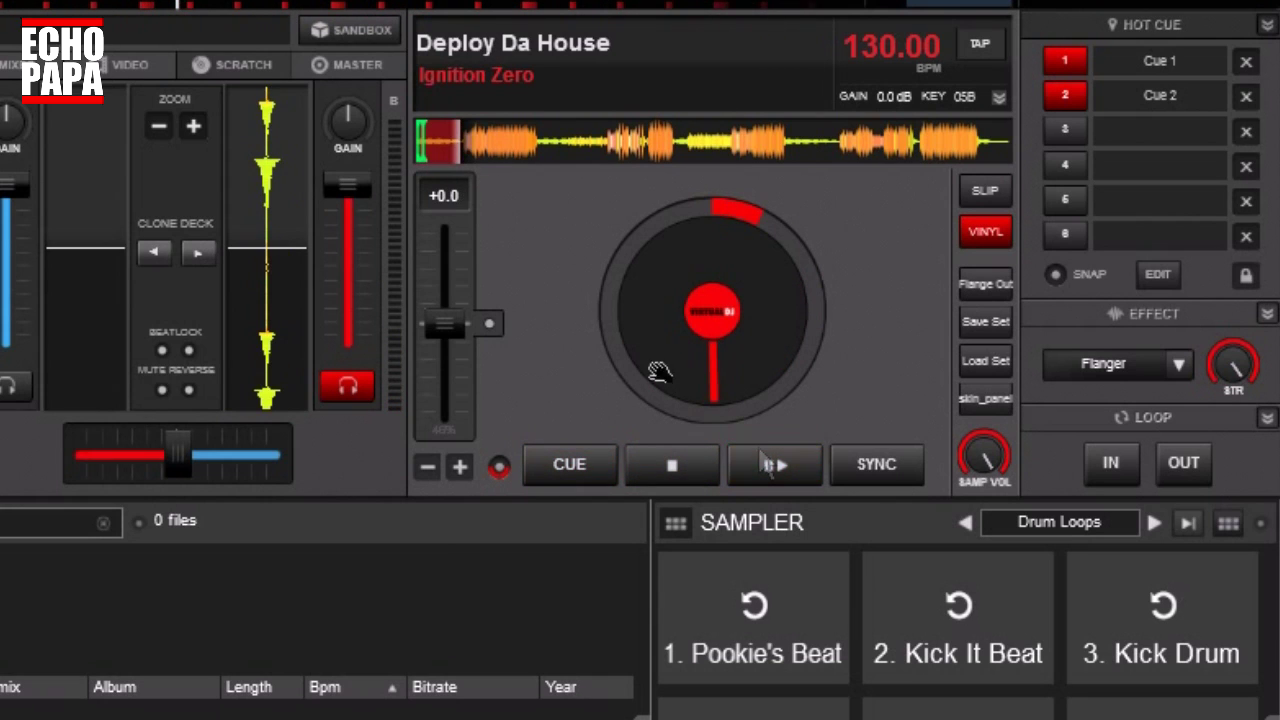
{"action": "left_click", "coordinate": [778, 465]}
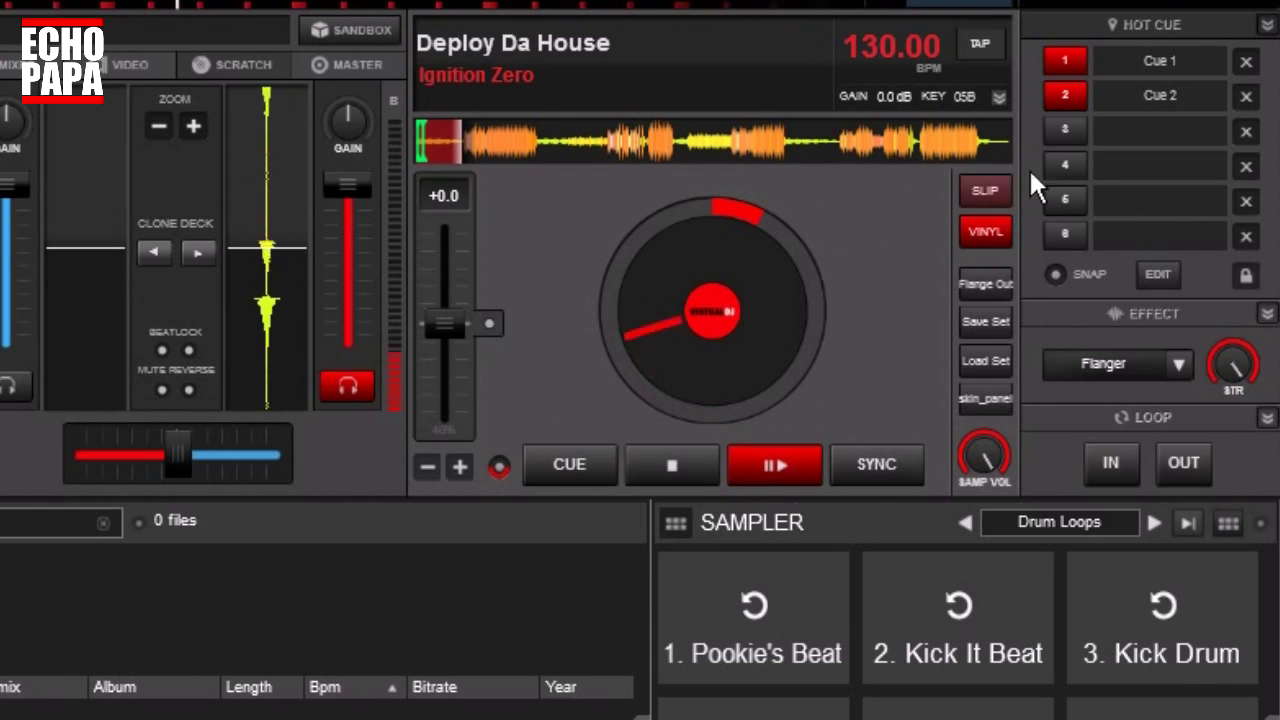
{"action": "left_click", "coordinate": [1065, 128]}
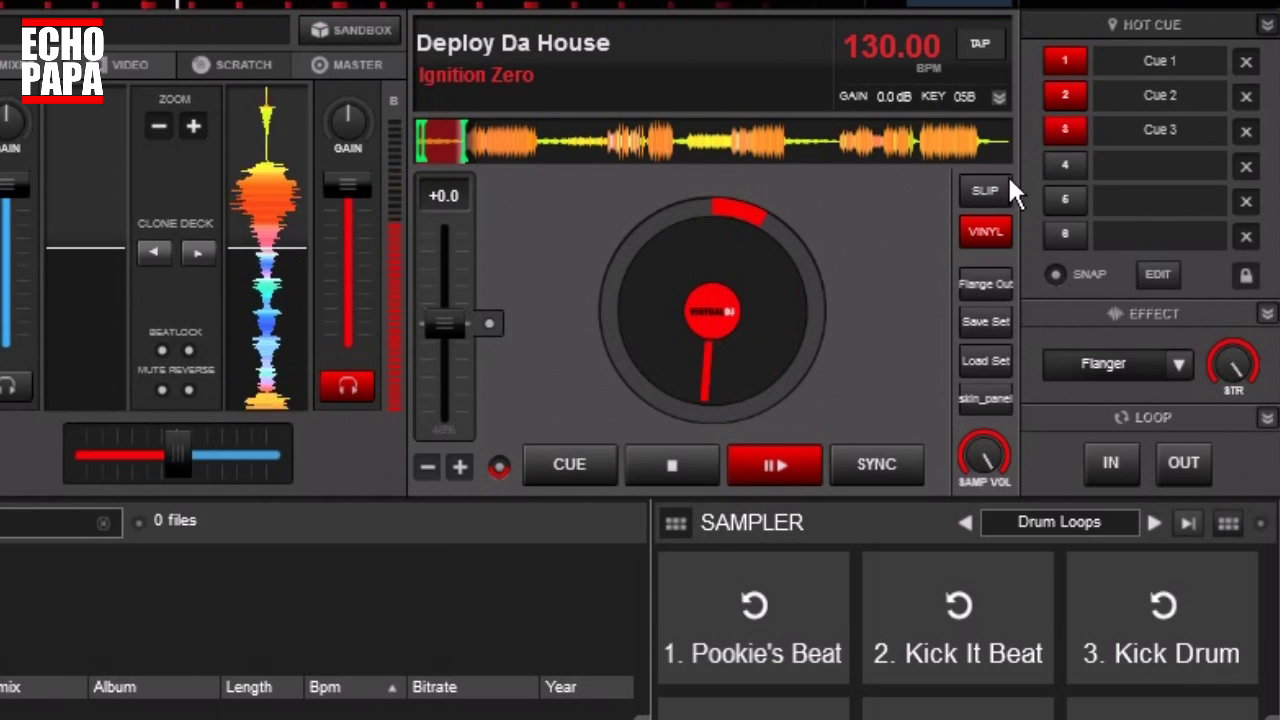
{"action": "left_click", "coordinate": [674, 462]}
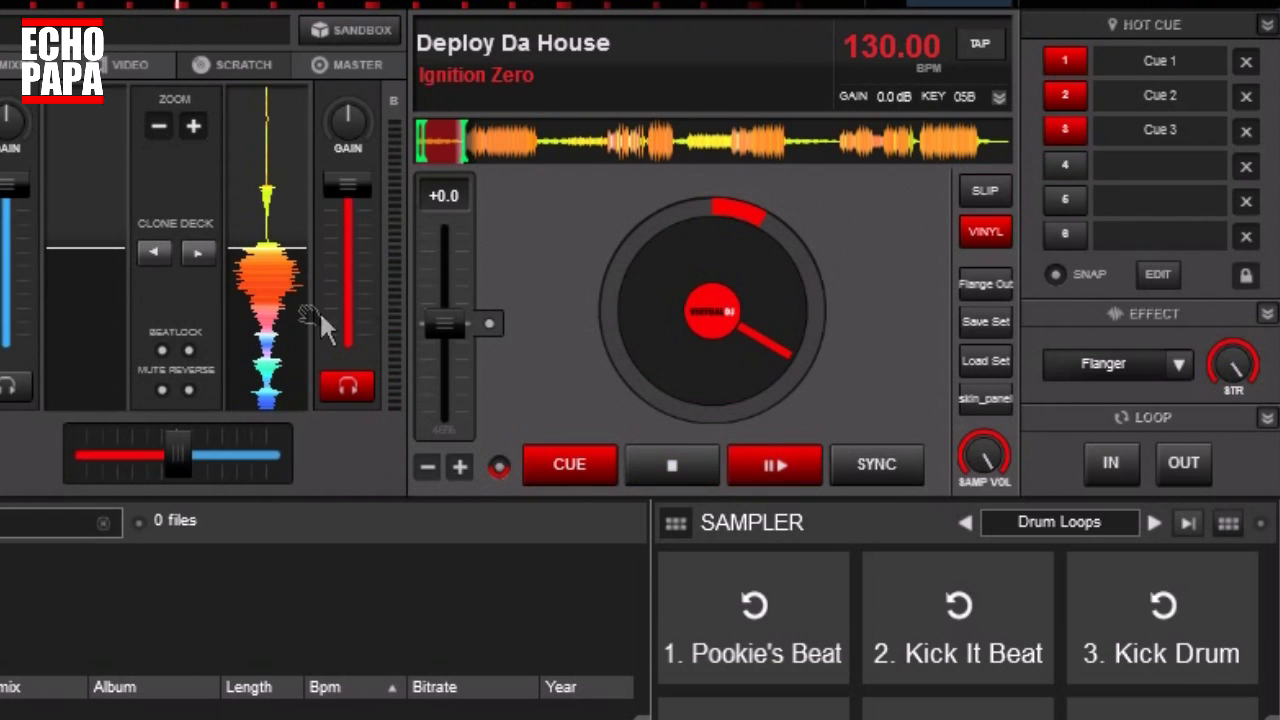
Move hot cue 3 to a slightly nudged position and preview it
{"action": "left_click", "coordinate": [273, 298]}
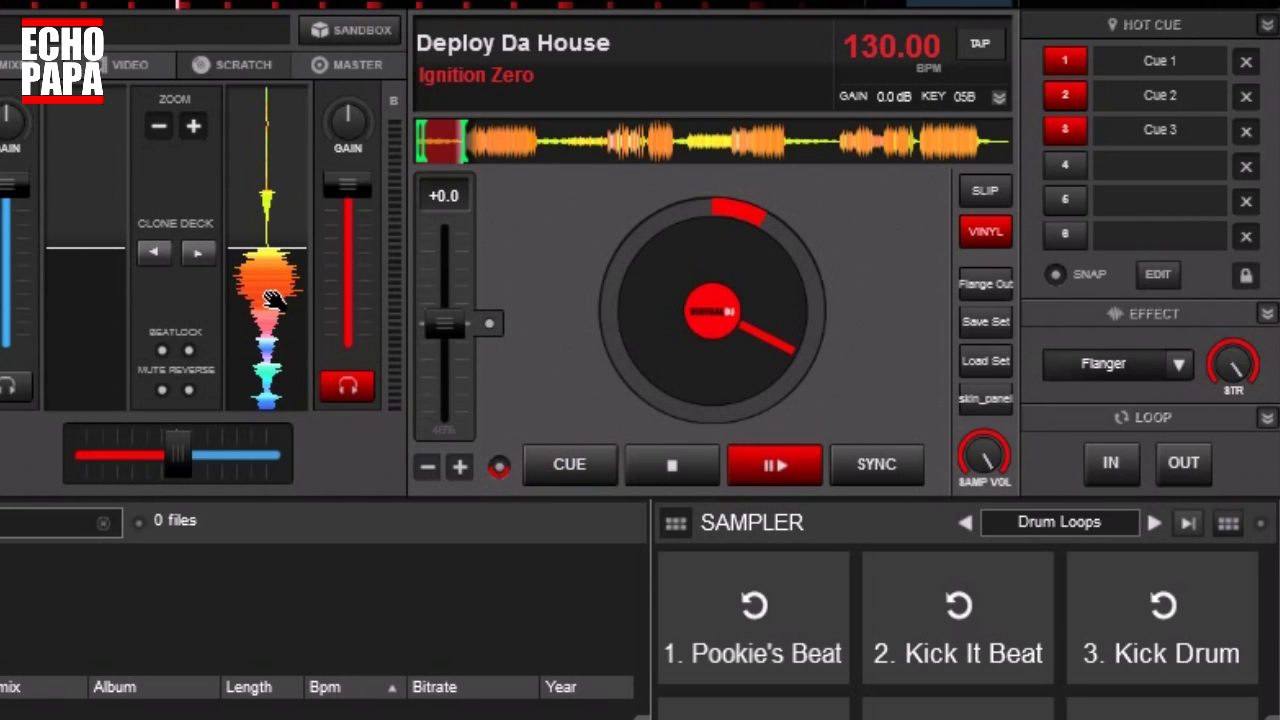
{"action": "left_click", "coordinate": [1246, 131]}
{"action": "left_click", "coordinate": [1062, 130]}
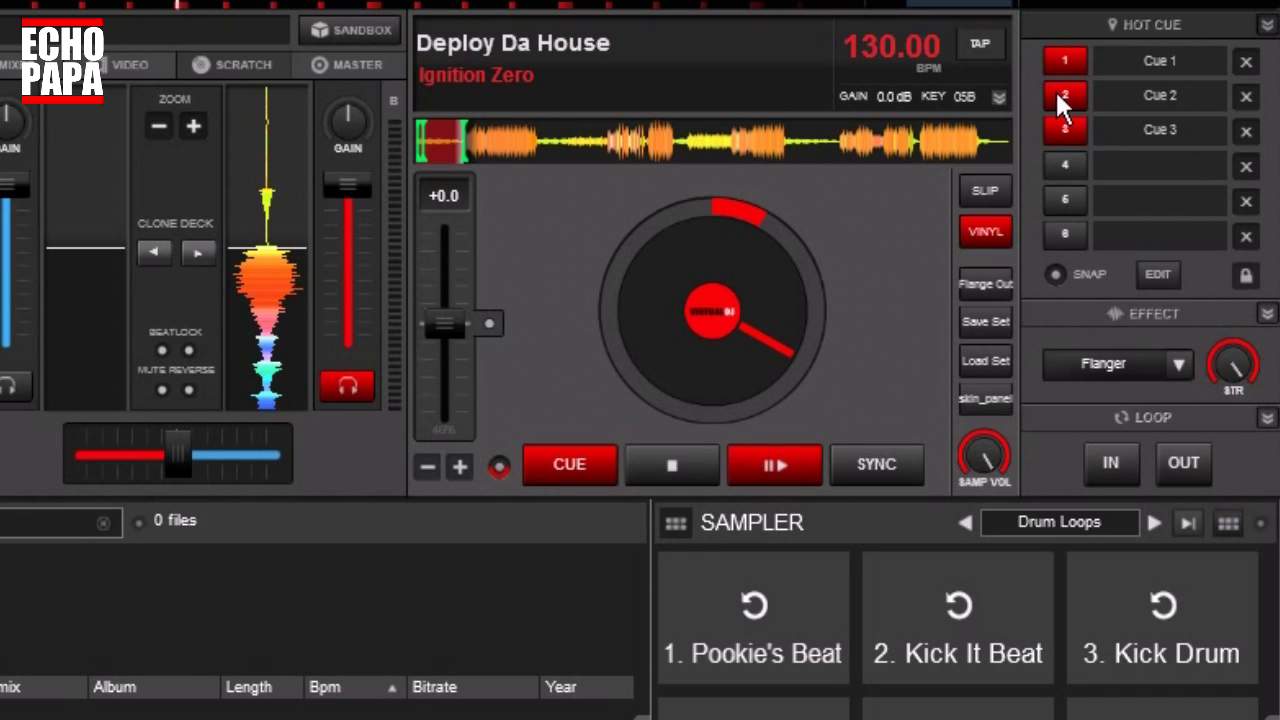
{"action": "left_click", "coordinate": [1057, 100]}
{"action": "left_click", "coordinate": [675, 465]}
Move hot cue 2 to a nudged position, then check playback from Cue 3
{"action": "left_click_drag", "start_coordinate": [271, 300], "coordinate": [271, 286]}
{"action": "left_click", "coordinate": [1246, 96]}
{"action": "left_click", "coordinate": [1062, 95]}
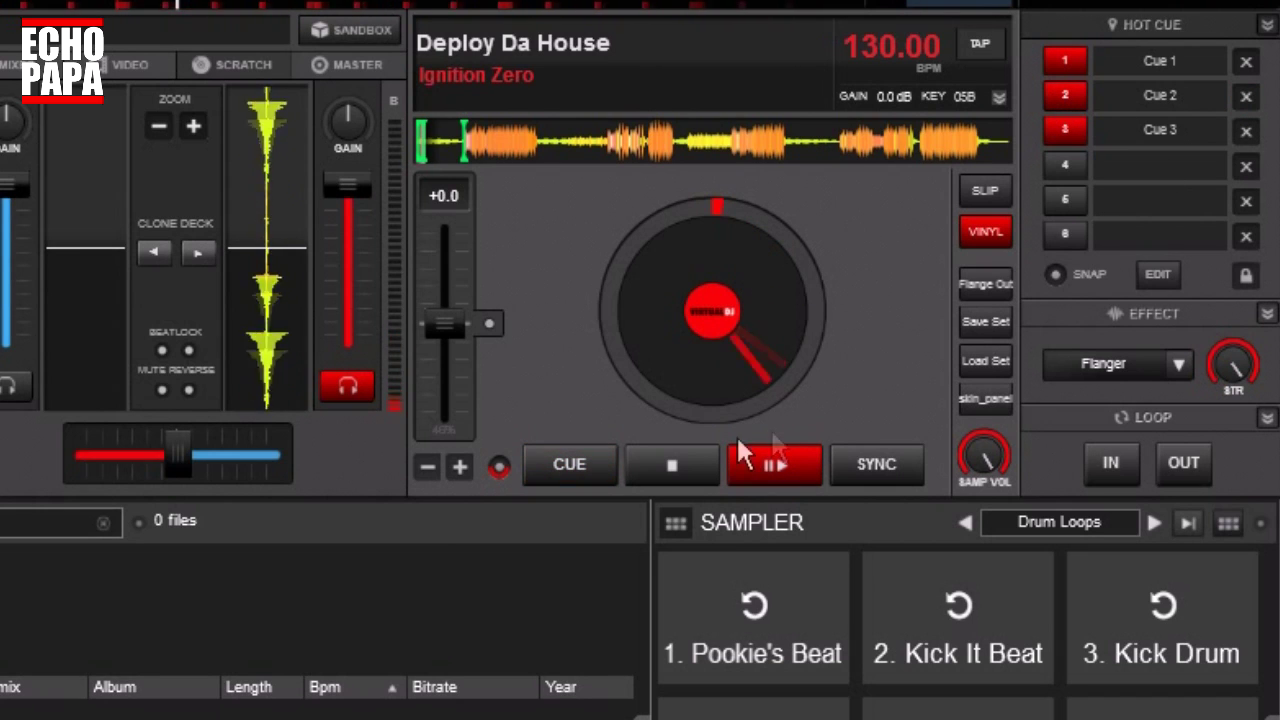
{"action": "left_click", "coordinate": [697, 451]}
{"action": "left_click", "coordinate": [1066, 128]}
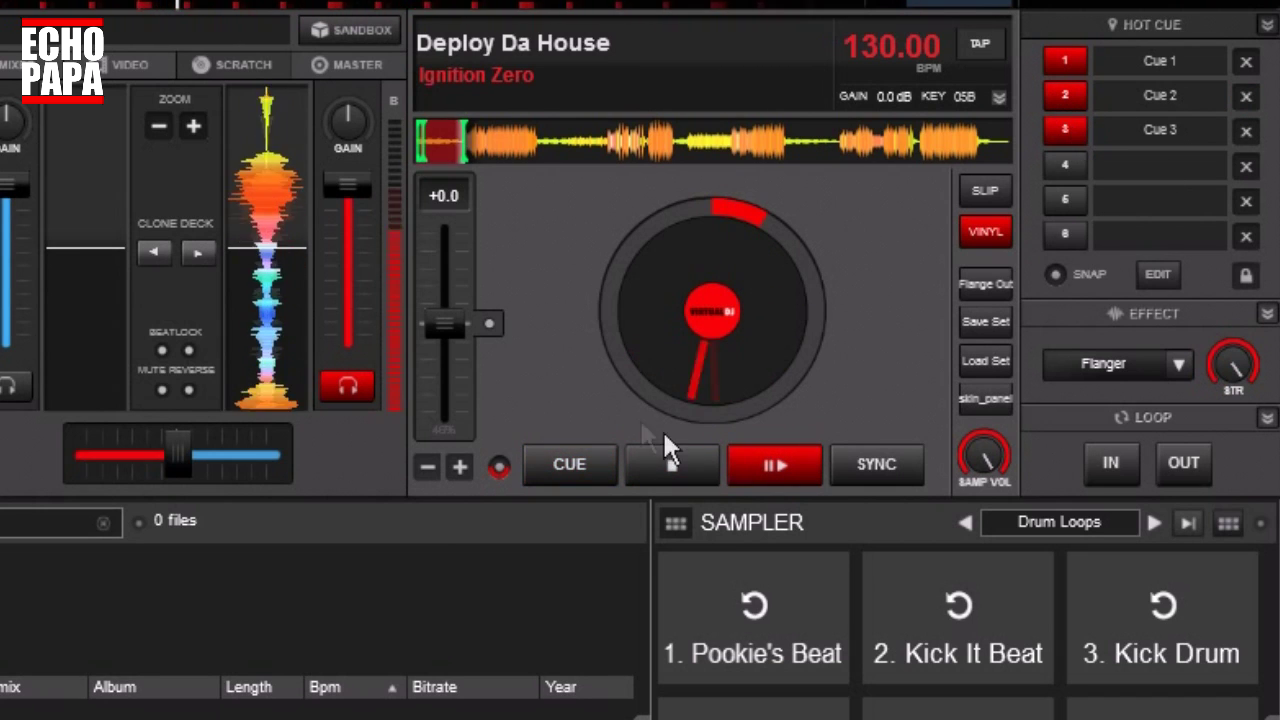
{"action": "left_click", "coordinate": [675, 453]}
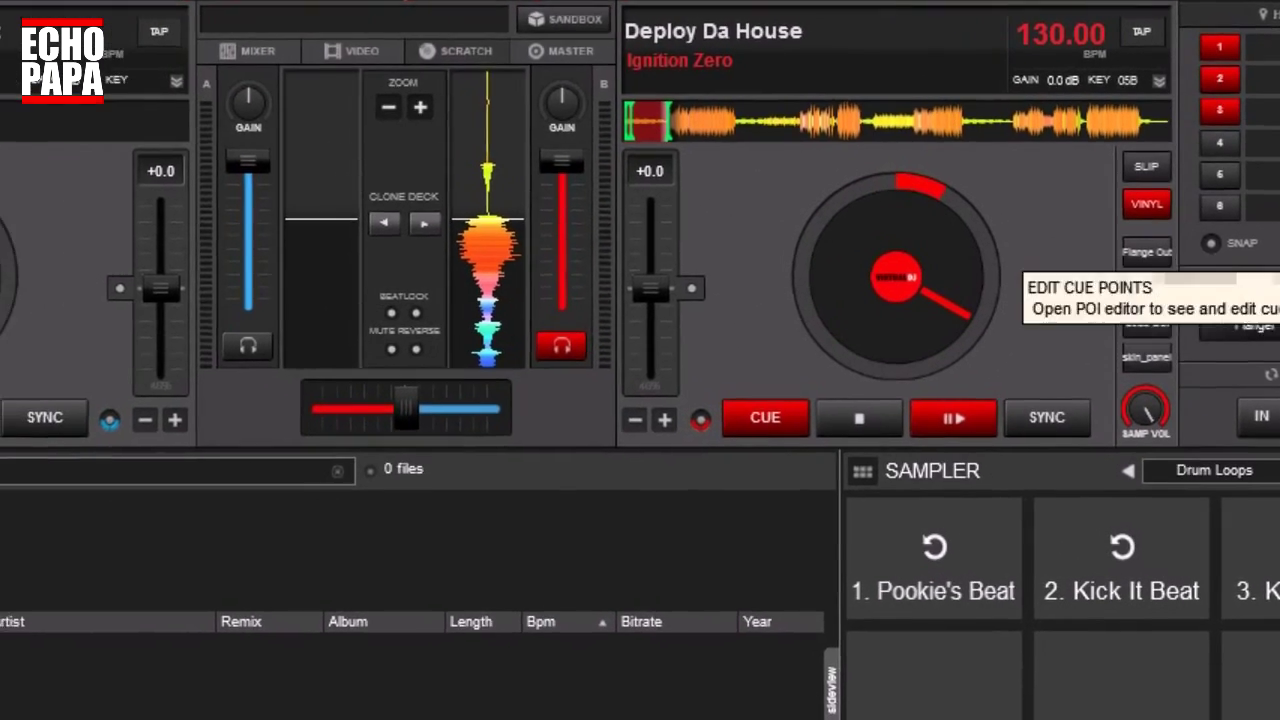
Open the POI Editor for Deploy Da House, select Cue 2 and open its point type list
{"action": "left_click", "coordinate": [1227, 259]}
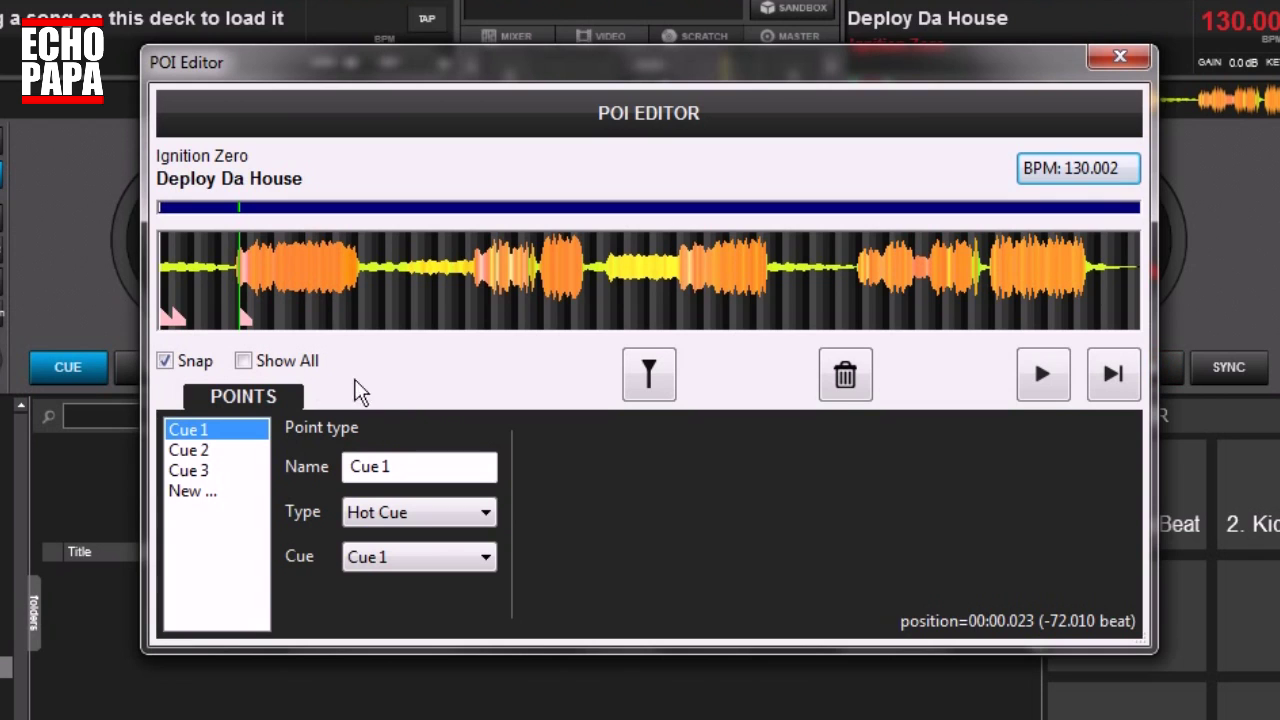
{"action": "left_click", "coordinate": [185, 451]}
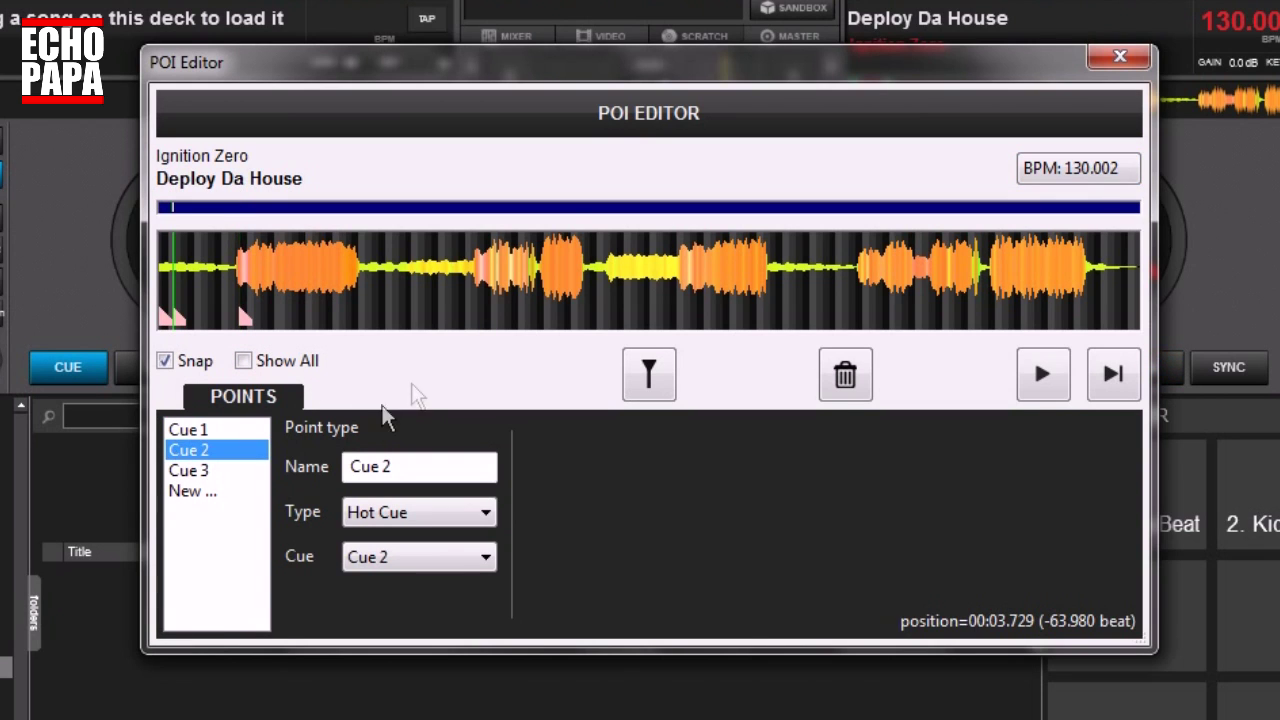
{"action": "scroll", "coordinate": [200, 298], "scroll_direction": "up", "scroll_amount": 3}
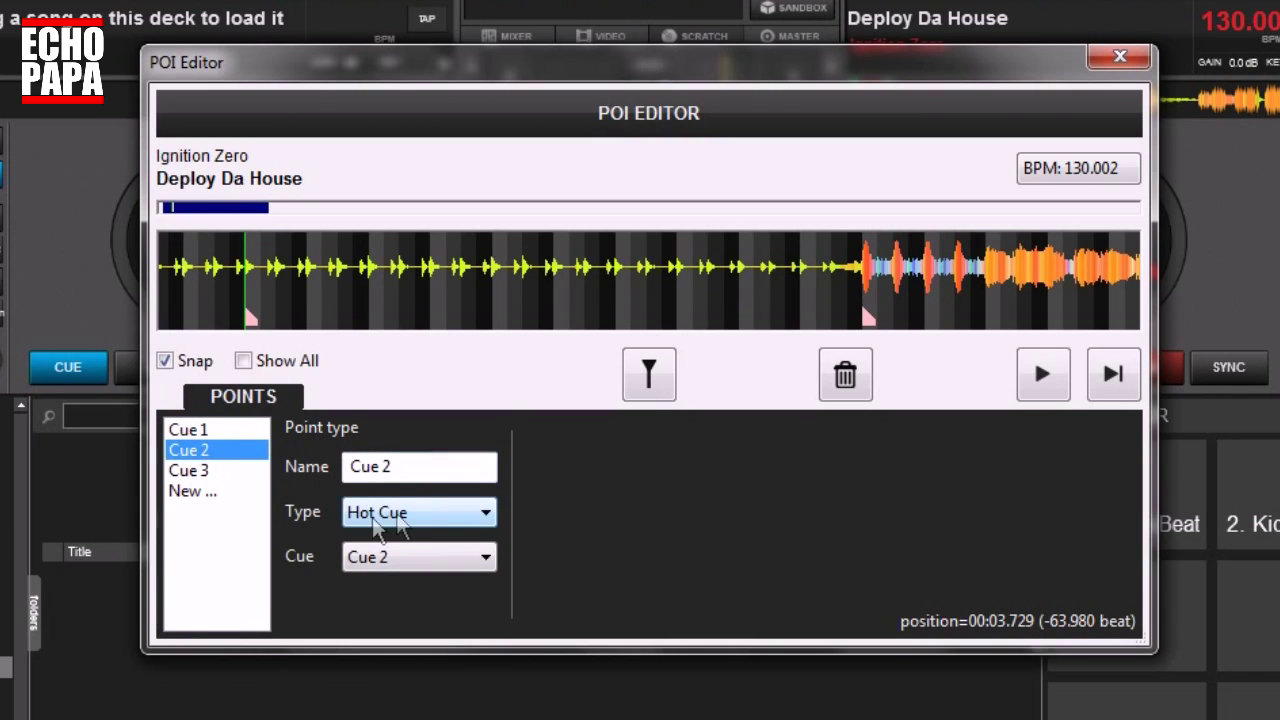
{"action": "left_click", "coordinate": [485, 512]}
Make Cue 2 an Action point with a macro that plays sampler pad 3
{"action": "left_click", "coordinate": [417, 580]}
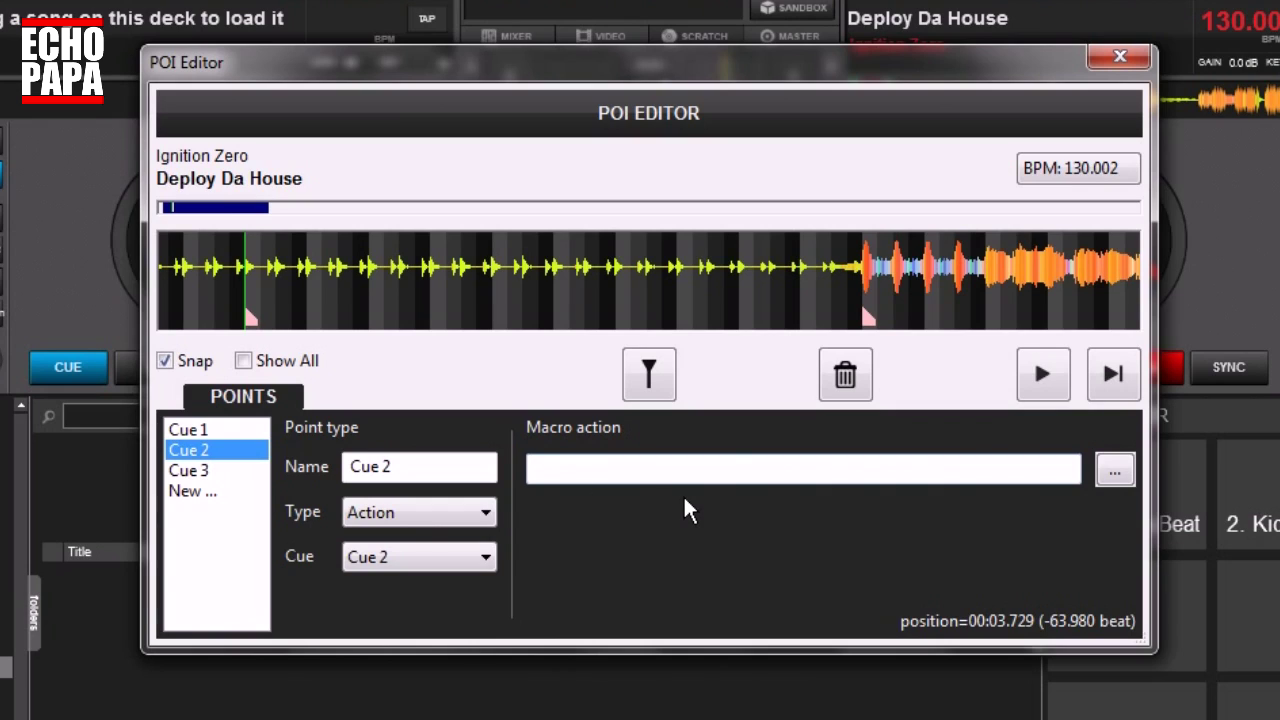
{"action": "type", "text": "sampler 3 play"}
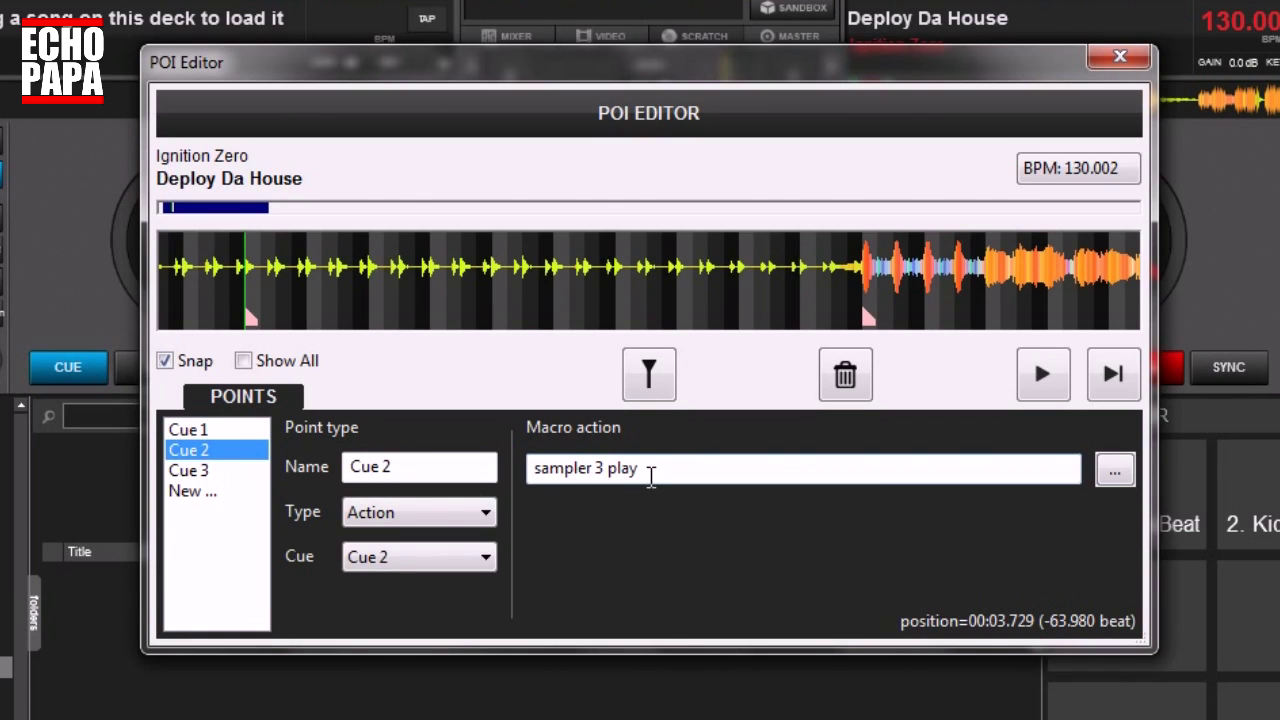
{"action": "key", "text": "BackSpace"}
{"action": "key", "text": "BackSpace"}
{"action": "key", "text": "BackSpace"}
{"action": "key", "text": "BackSpace"}
Make Cue 3 an Action point with sampler_stop 3 chosen in the Macro Editor
{"action": "left_click", "coordinate": [200, 470]}
{"action": "left_click", "coordinate": [487, 512]}
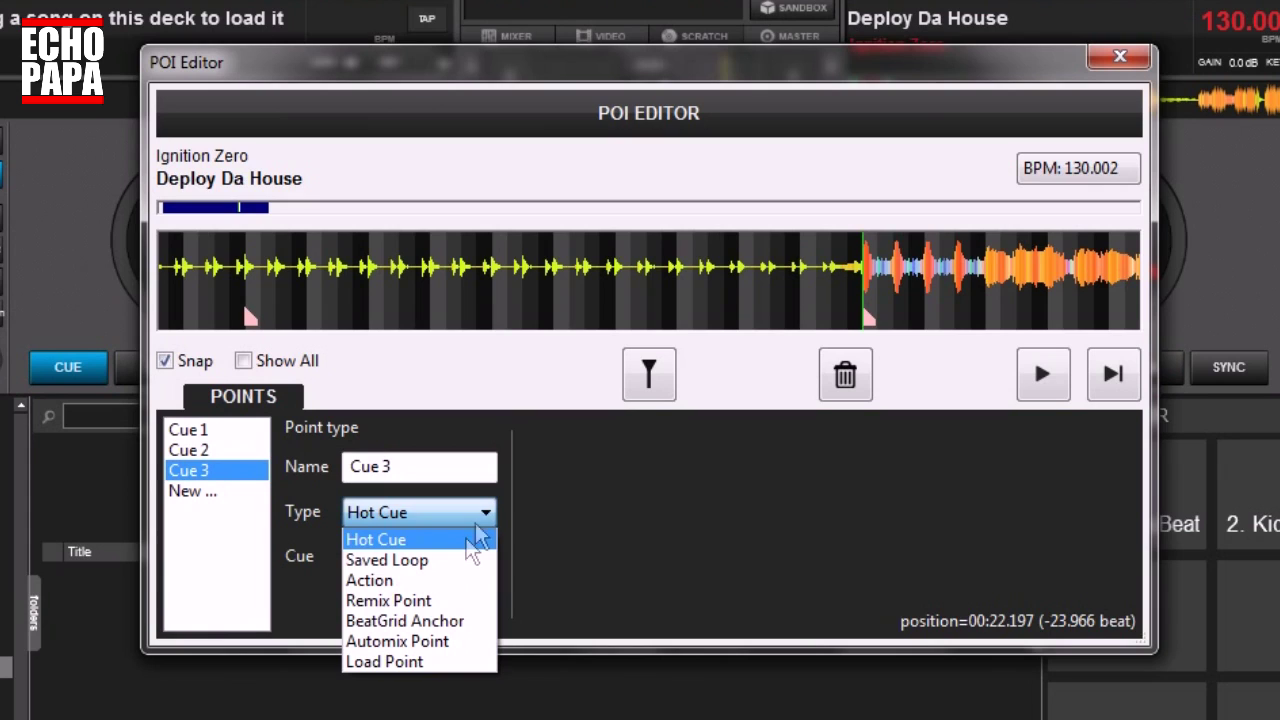
{"action": "left_click", "coordinate": [396, 584]}
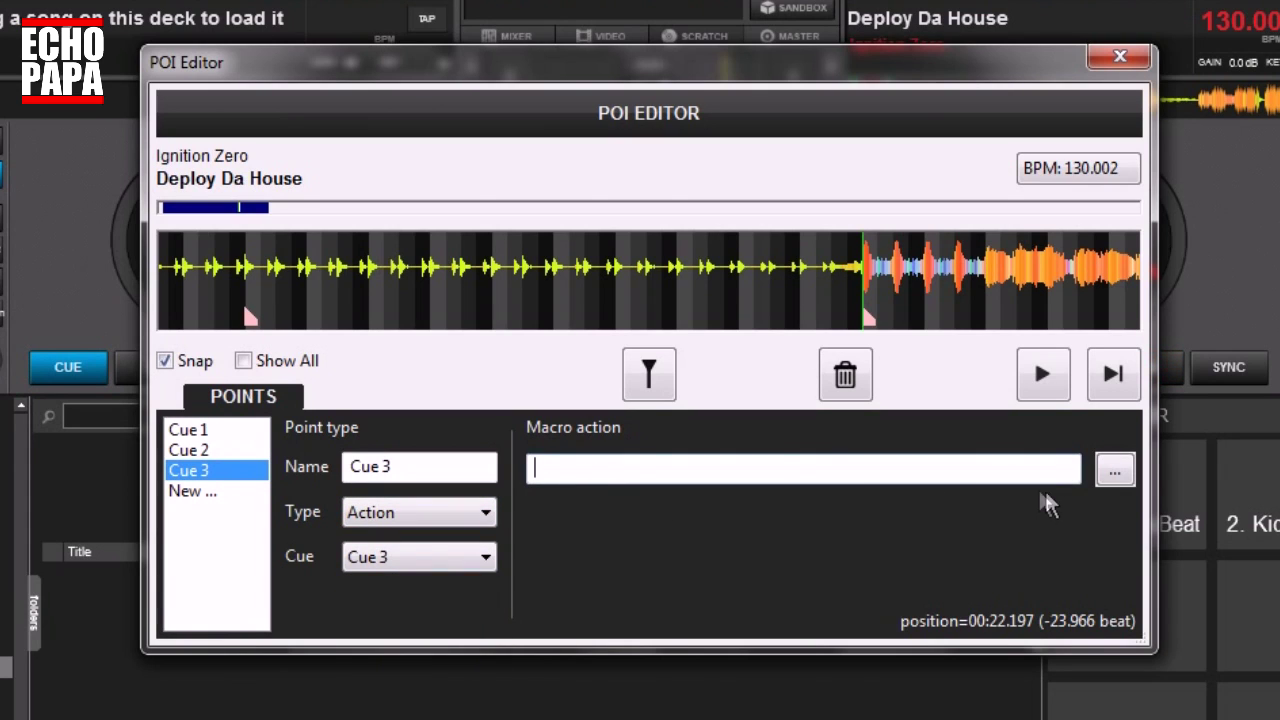
{"action": "left_click", "coordinate": [1115, 469]}
{"action": "type", "text": "sampler_play"}
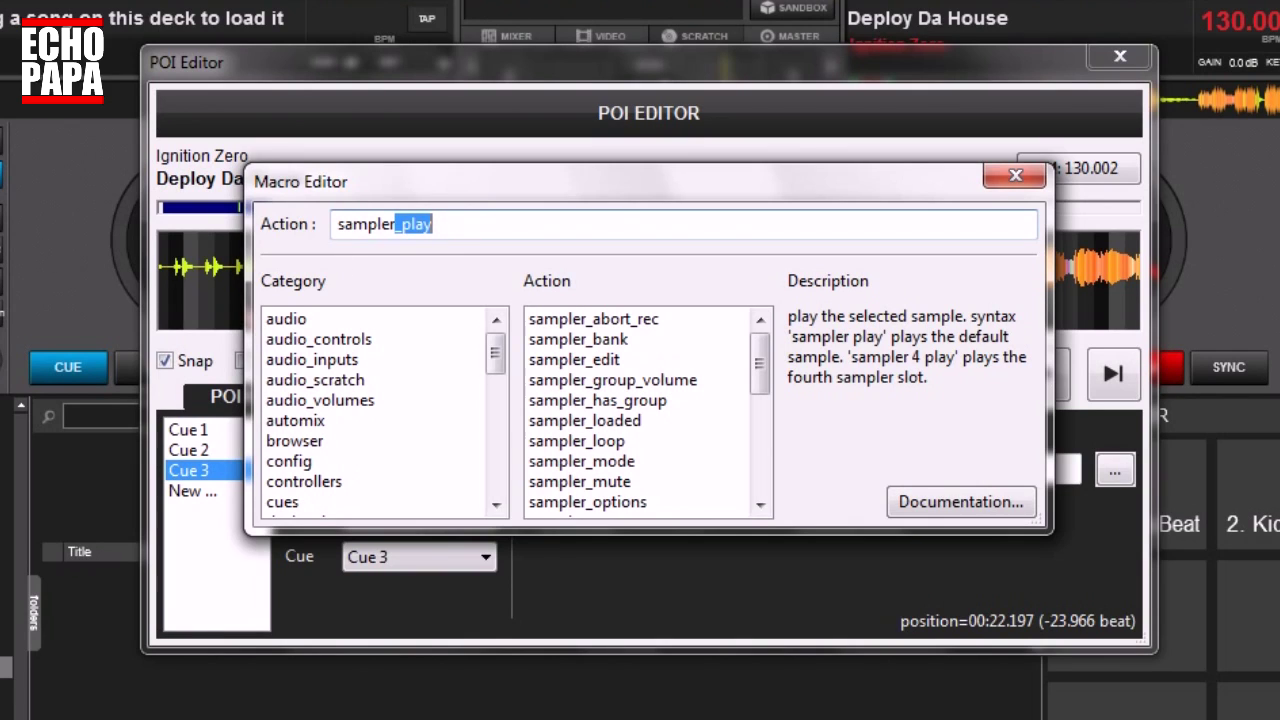
{"action": "left_click_drag", "start_coordinate": [765, 378], "coordinate": [759, 481]}
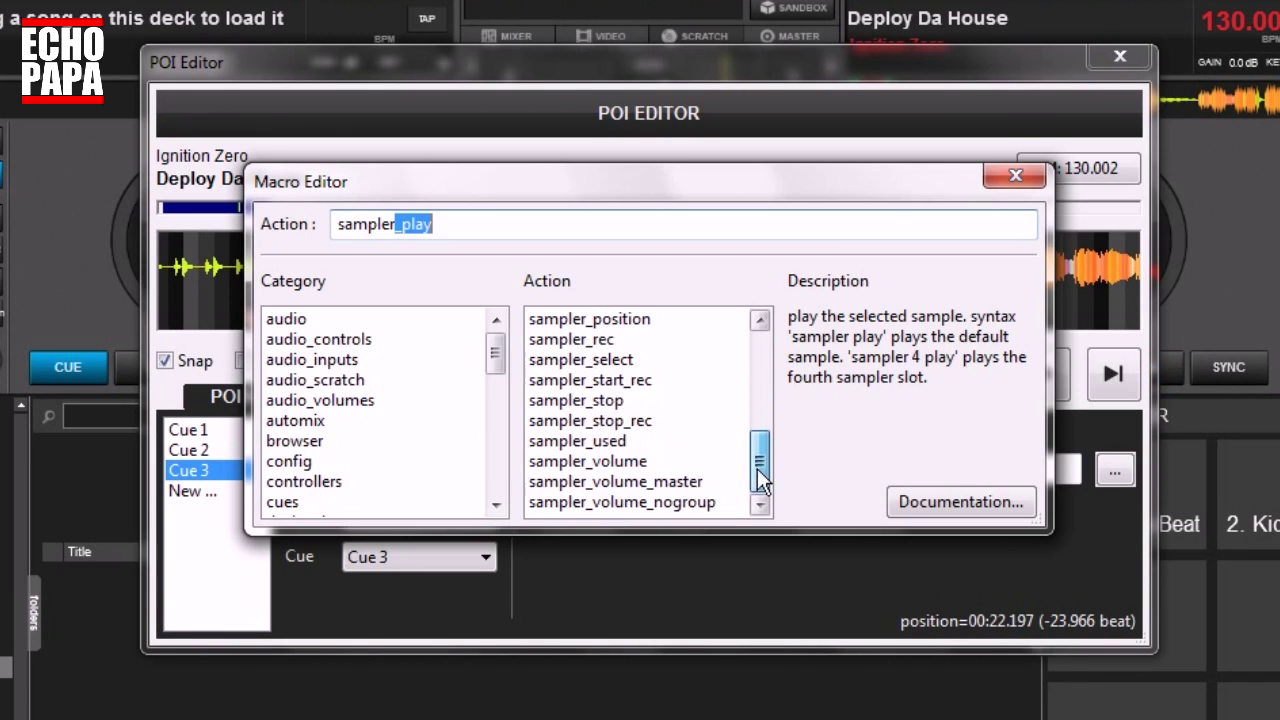
{"action": "left_click", "coordinate": [608, 400]}
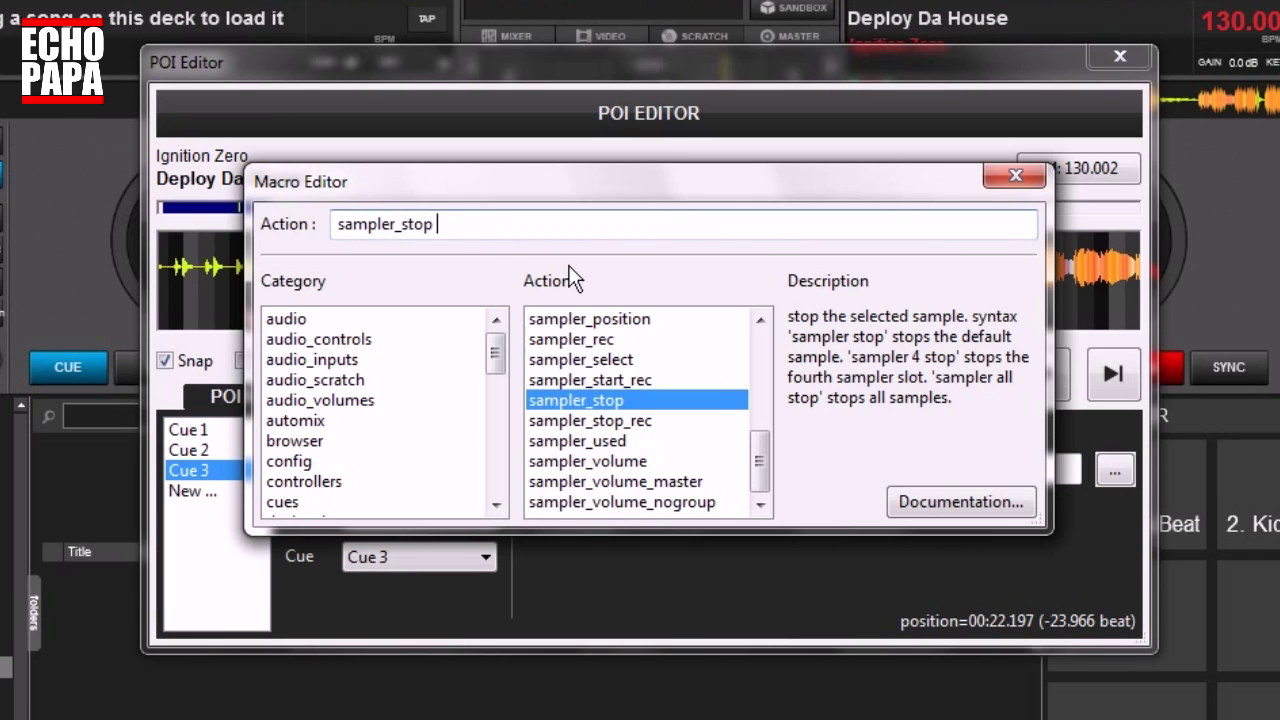
{"action": "left_click", "coordinate": [1013, 177]}
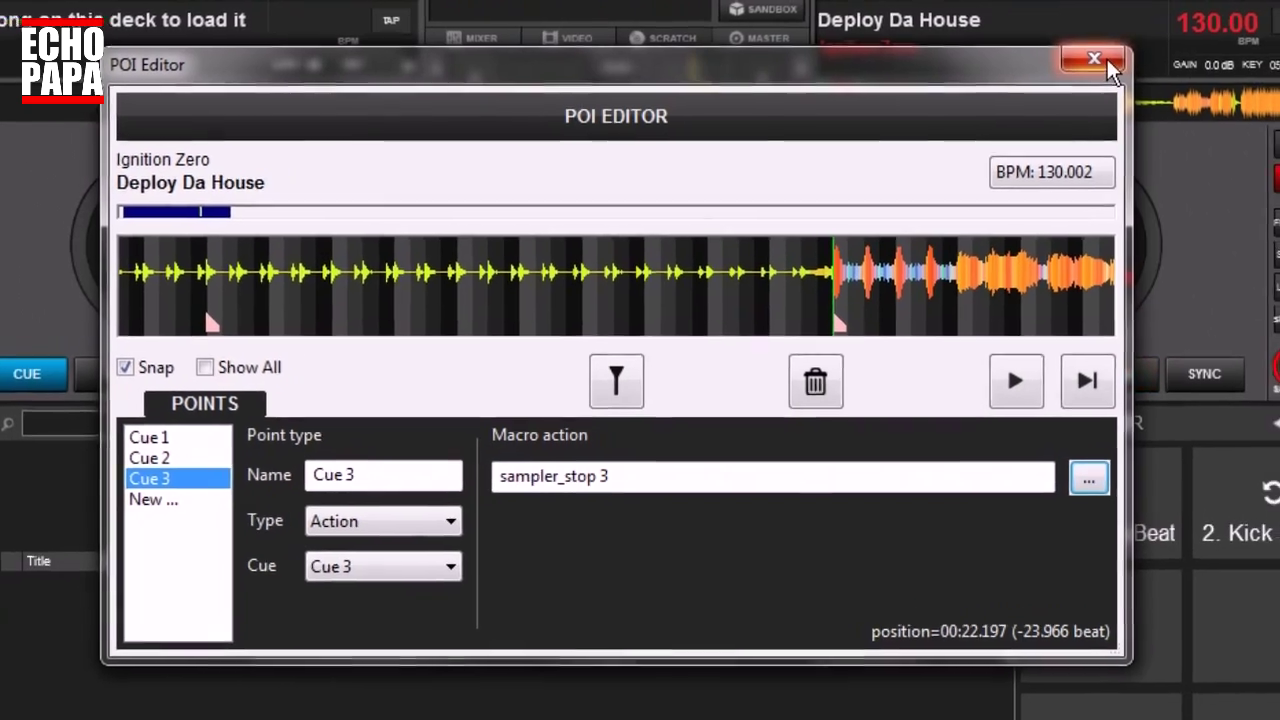
Close the POI Editor, play from hot cue 1, trigger Kick Drum on pad 3, then stop
{"action": "left_click", "coordinate": [1100, 60]}
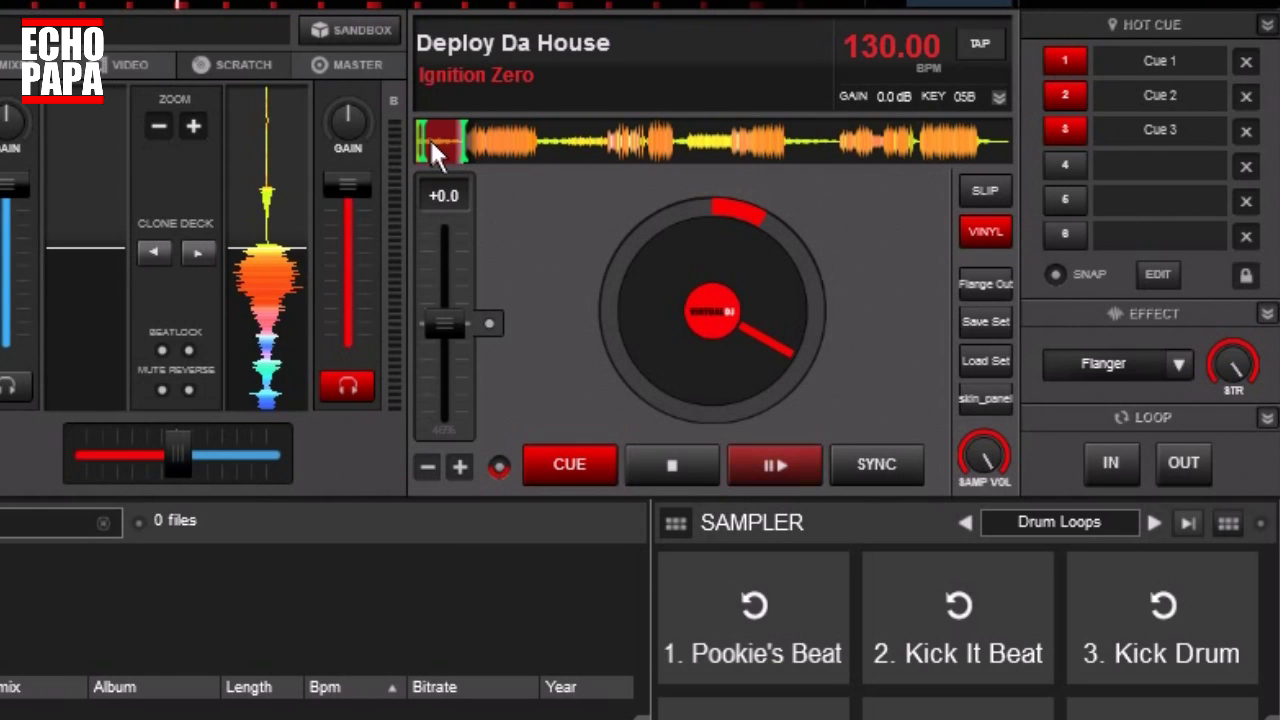
{"action": "mouse_move", "coordinate": [420, 139]}
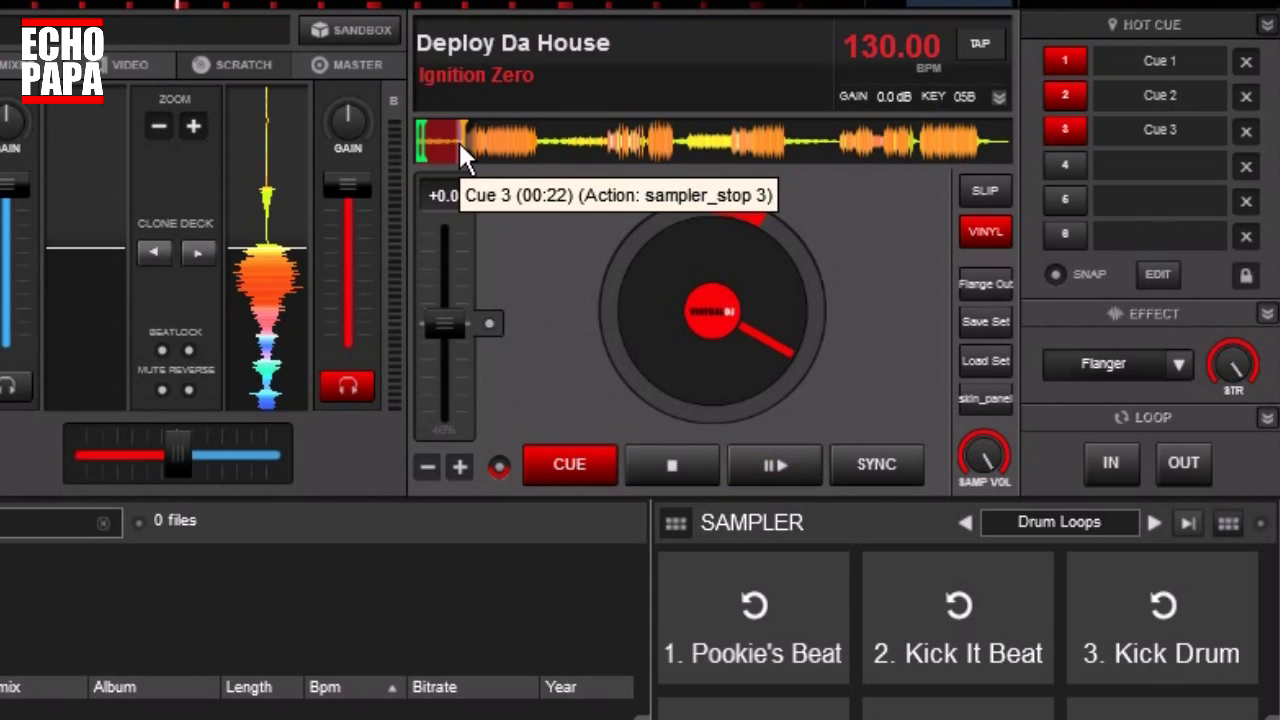
{"action": "left_click", "coordinate": [1073, 58]}
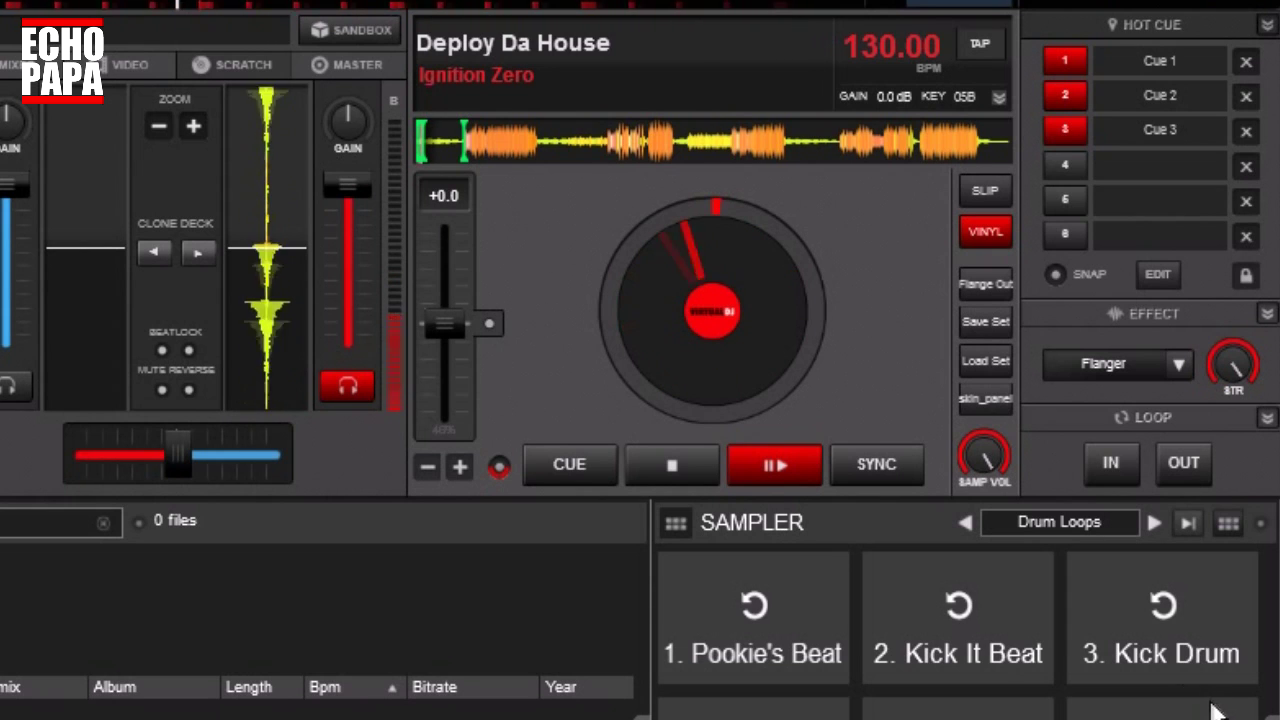
{"action": "left_click", "coordinate": [1172, 656]}
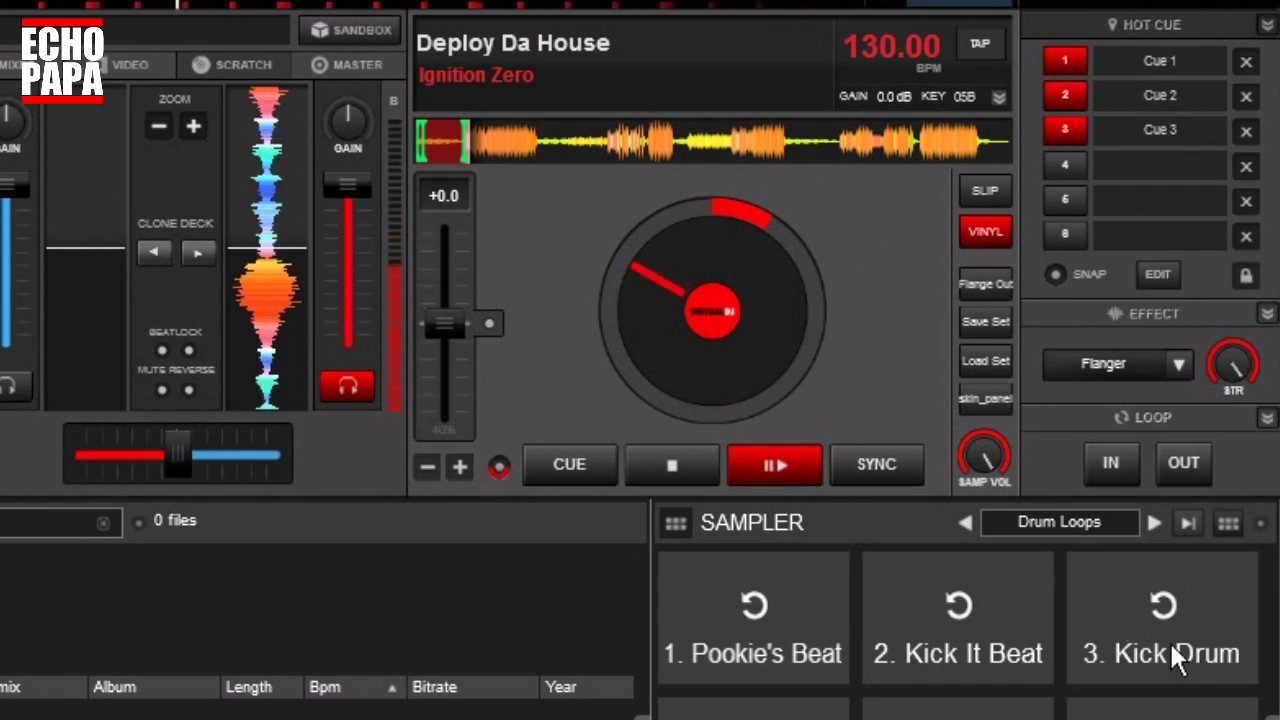
{"action": "left_click", "coordinate": [569, 464]}
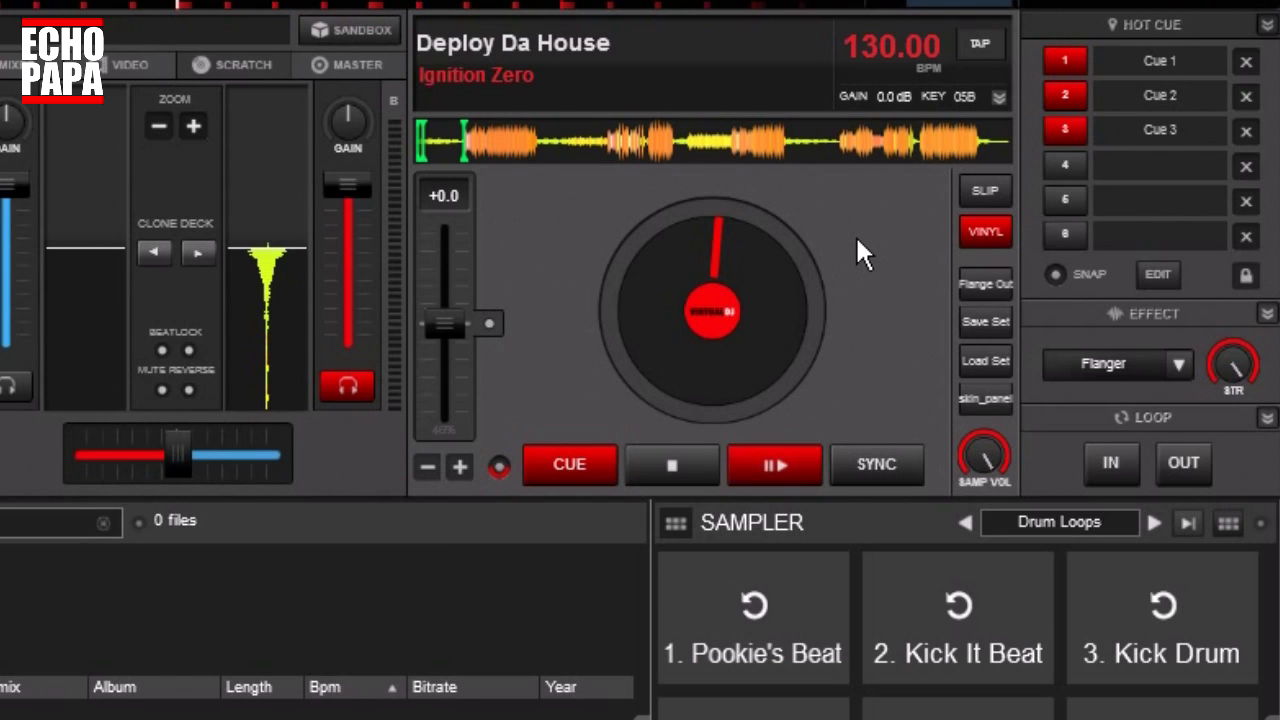
Step the sampler banks past FAMOUS to the Test Bank
{"action": "left_click", "coordinate": [1151, 522]}
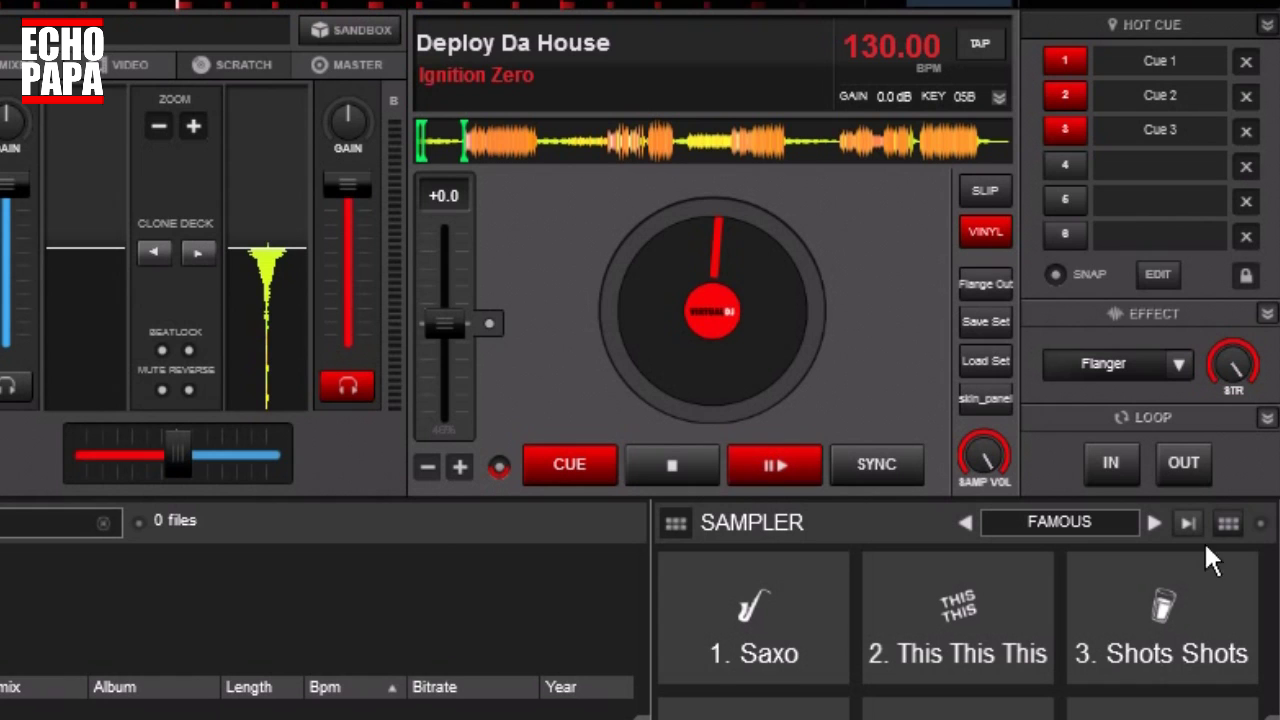
{"action": "left_click", "coordinate": [1152, 522]}
{"action": "left_click", "coordinate": [1152, 522]}
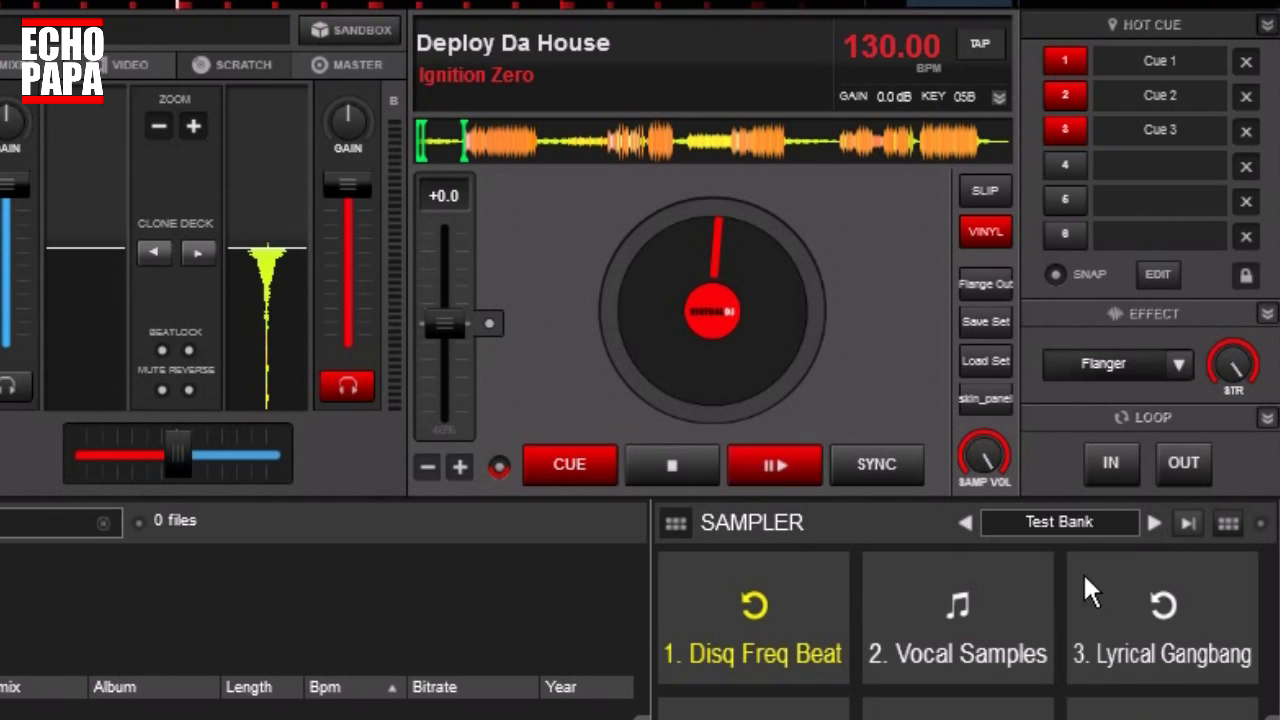
Audition the Vocal Samples pad, then step the sampler to the AUDIO FX bank
{"action": "left_click", "coordinate": [947, 660]}
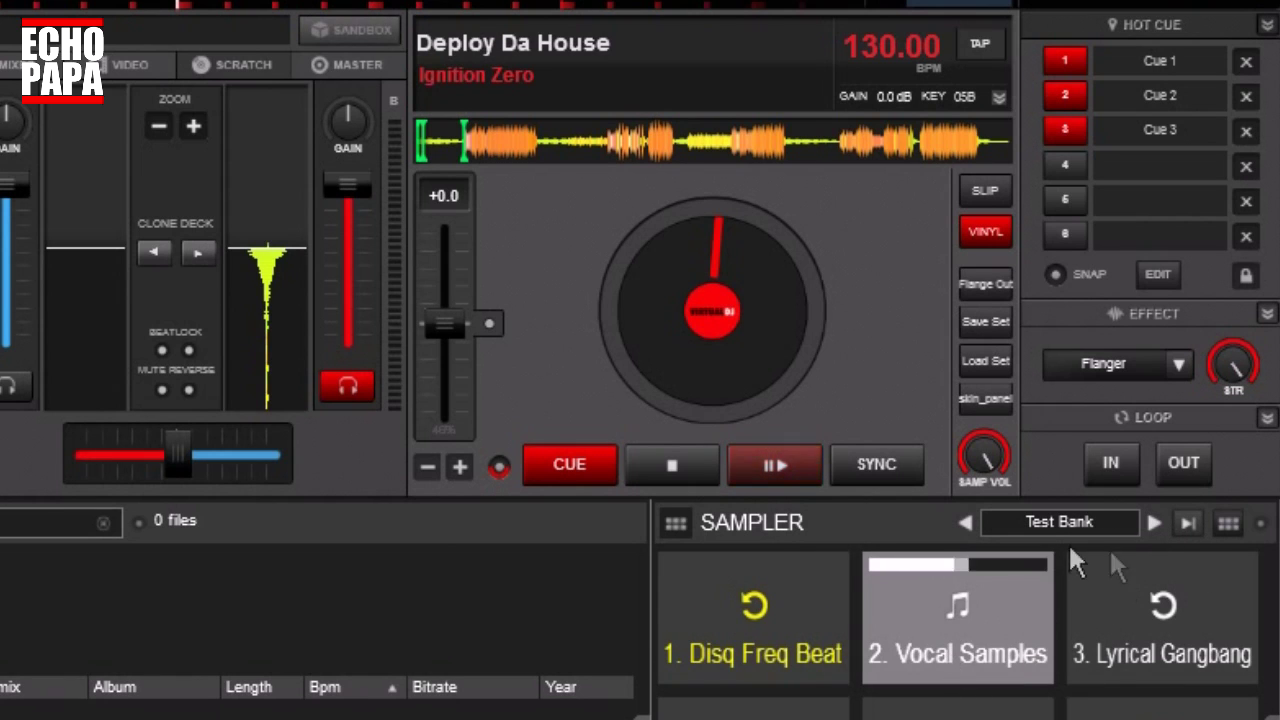
{"action": "left_click", "coordinate": [977, 648]}
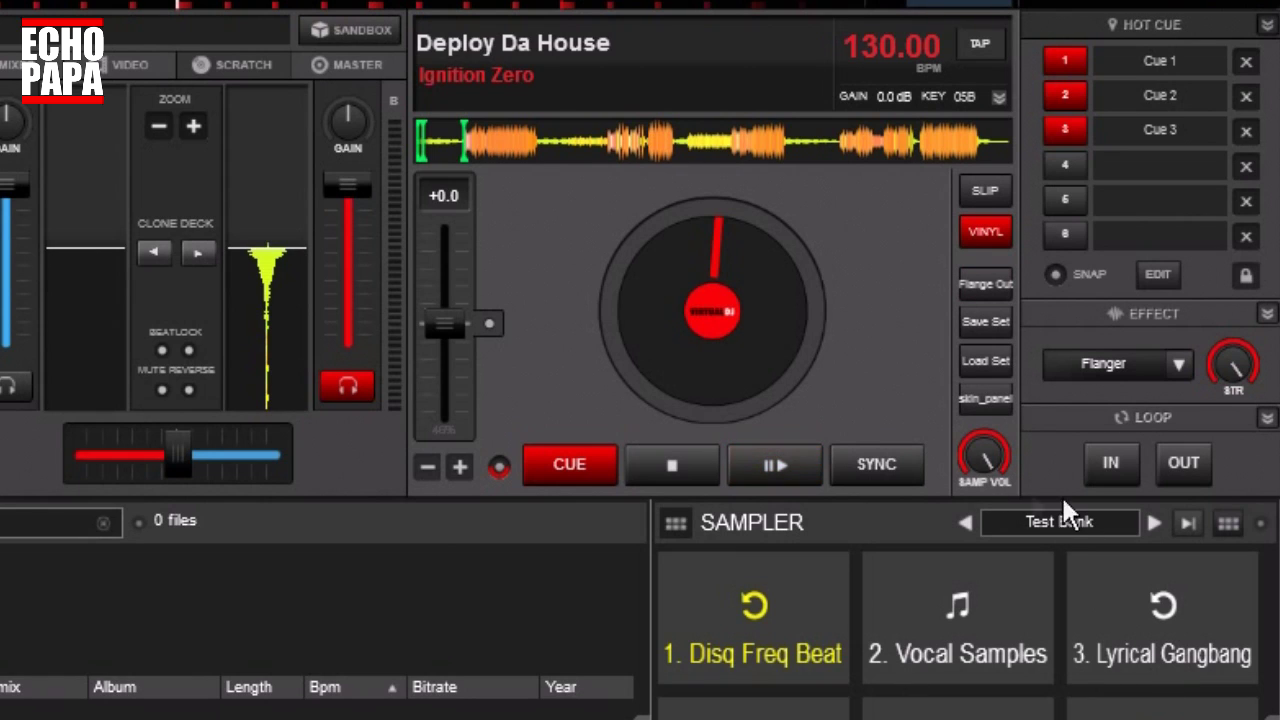
{"action": "left_click", "coordinate": [1150, 522]}
{"action": "left_click", "coordinate": [1150, 522]}
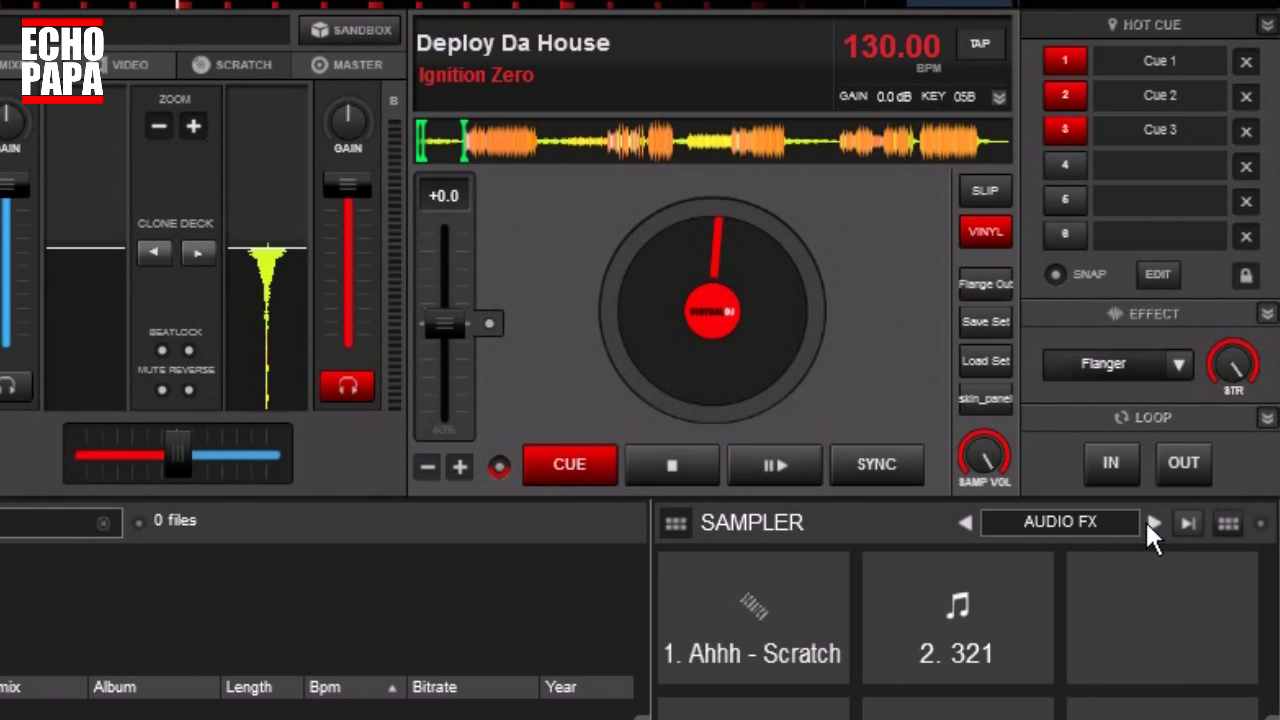
Fire the Explosion sample over the playing track, then stop the deck
{"action": "left_click", "coordinate": [1173, 637]}
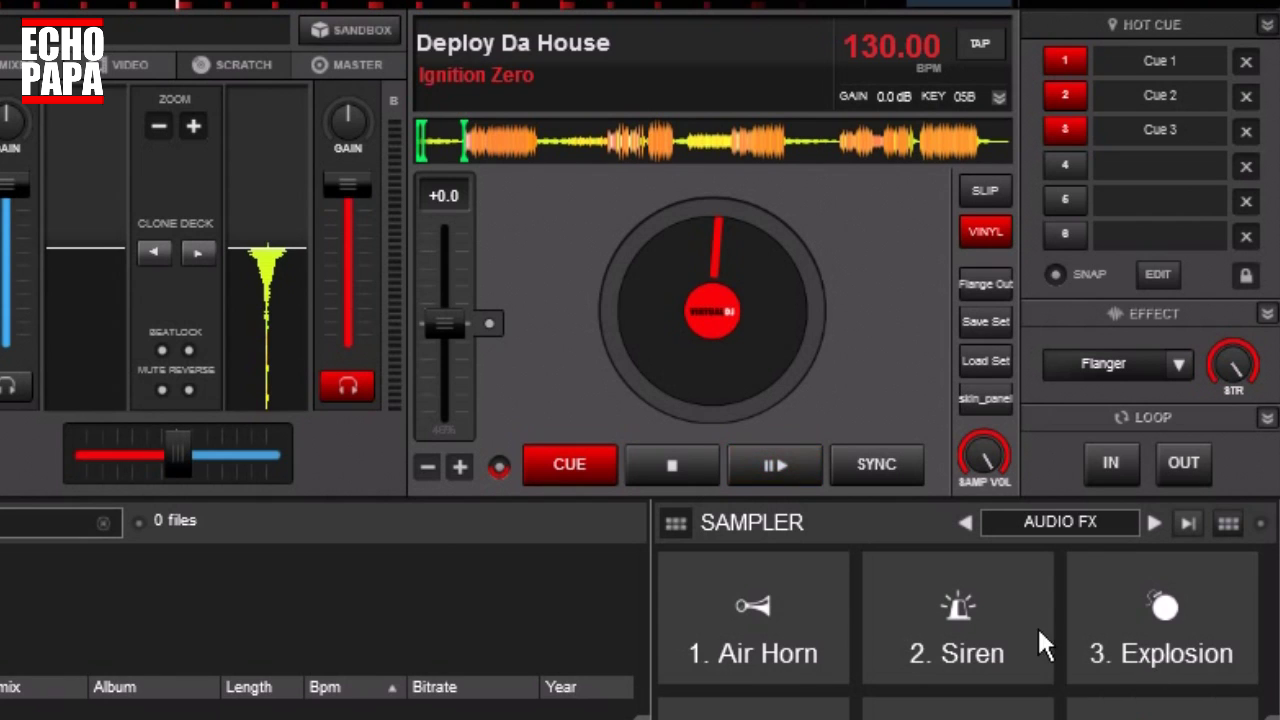
{"action": "left_click", "coordinate": [1062, 62]}
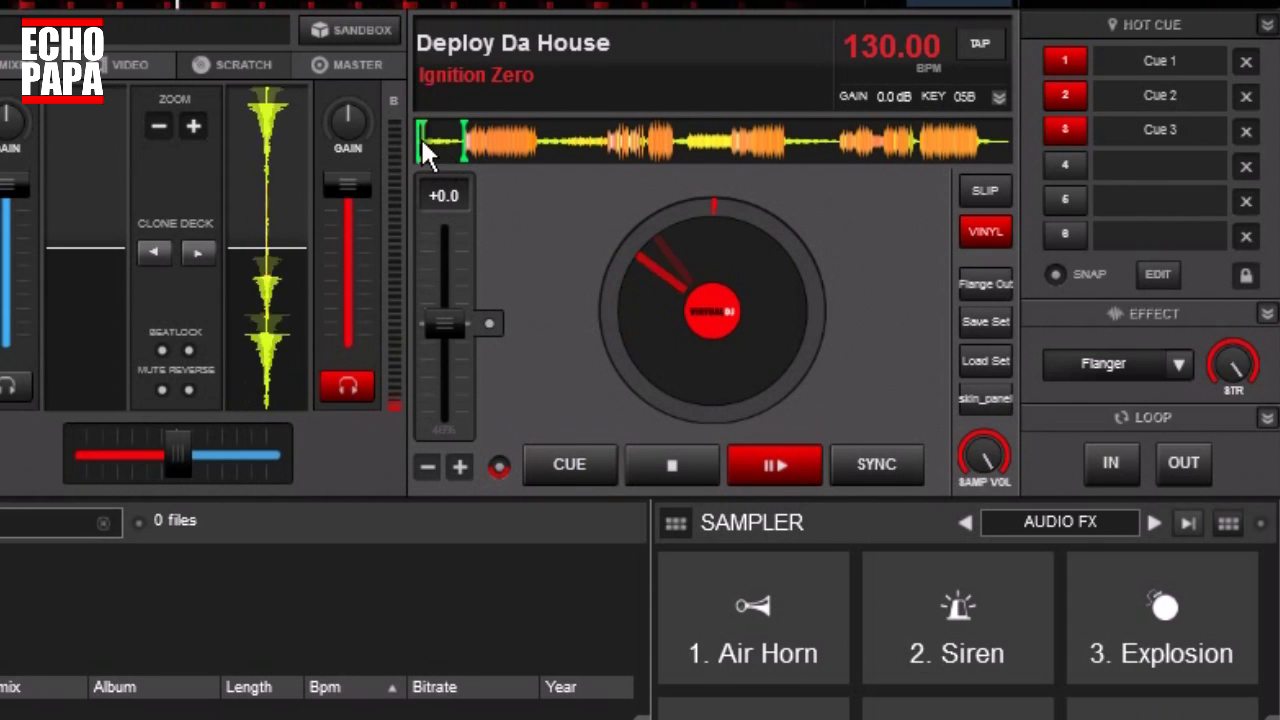
{"action": "left_click", "coordinate": [1140, 640]}
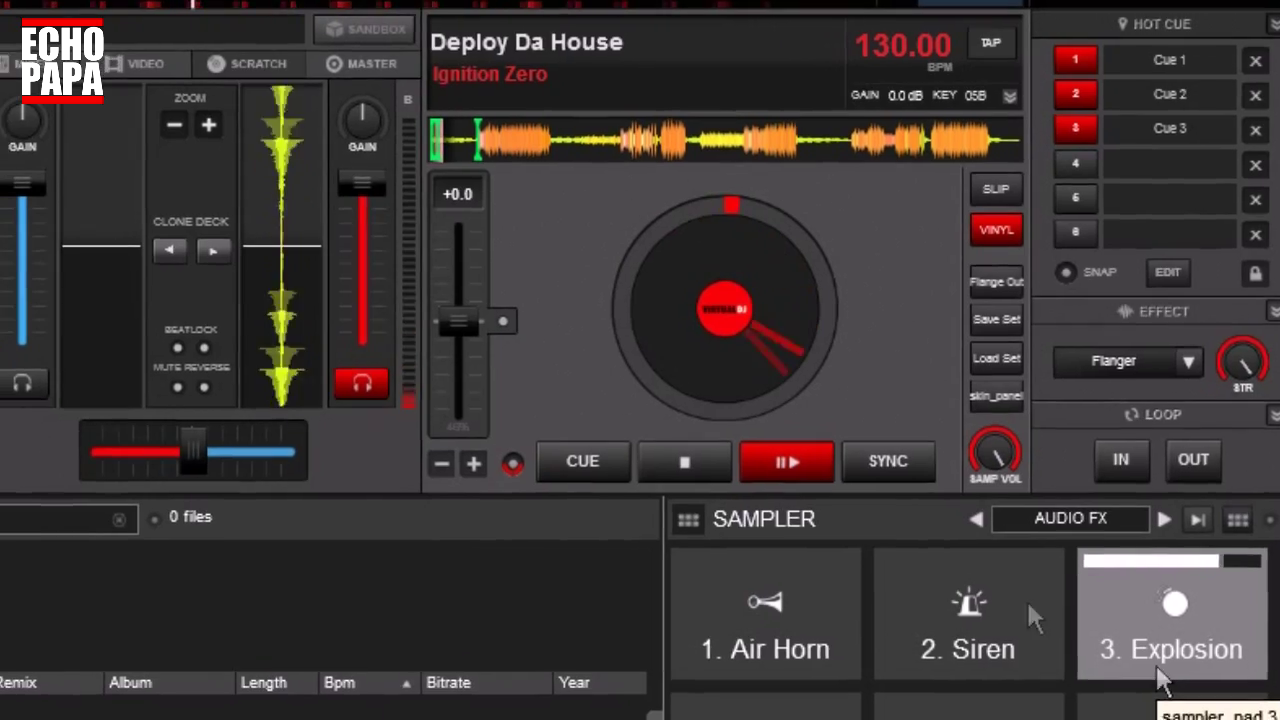
{"action": "left_click", "coordinate": [685, 461]}
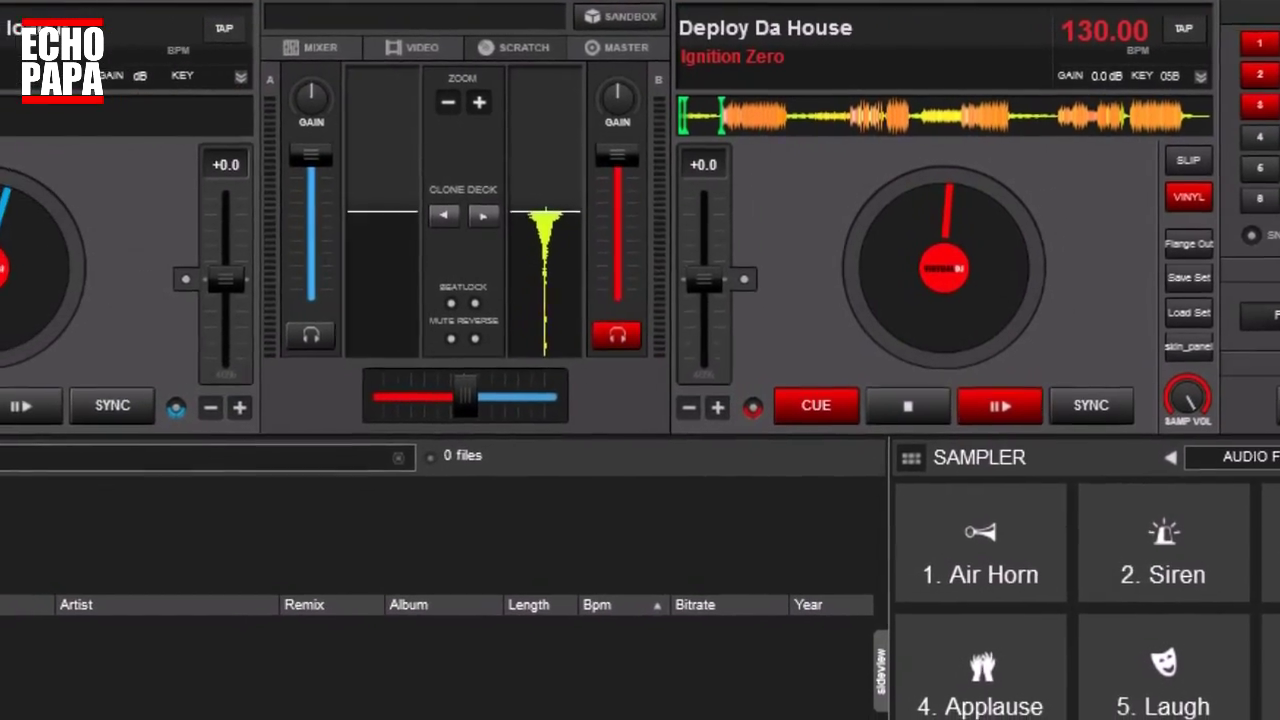
Prefix Cue 2's macro with sampler_bank "Drum Loops" & ahead of sampler_play 3
{"action": "left_click", "coordinate": [1123, 84]}
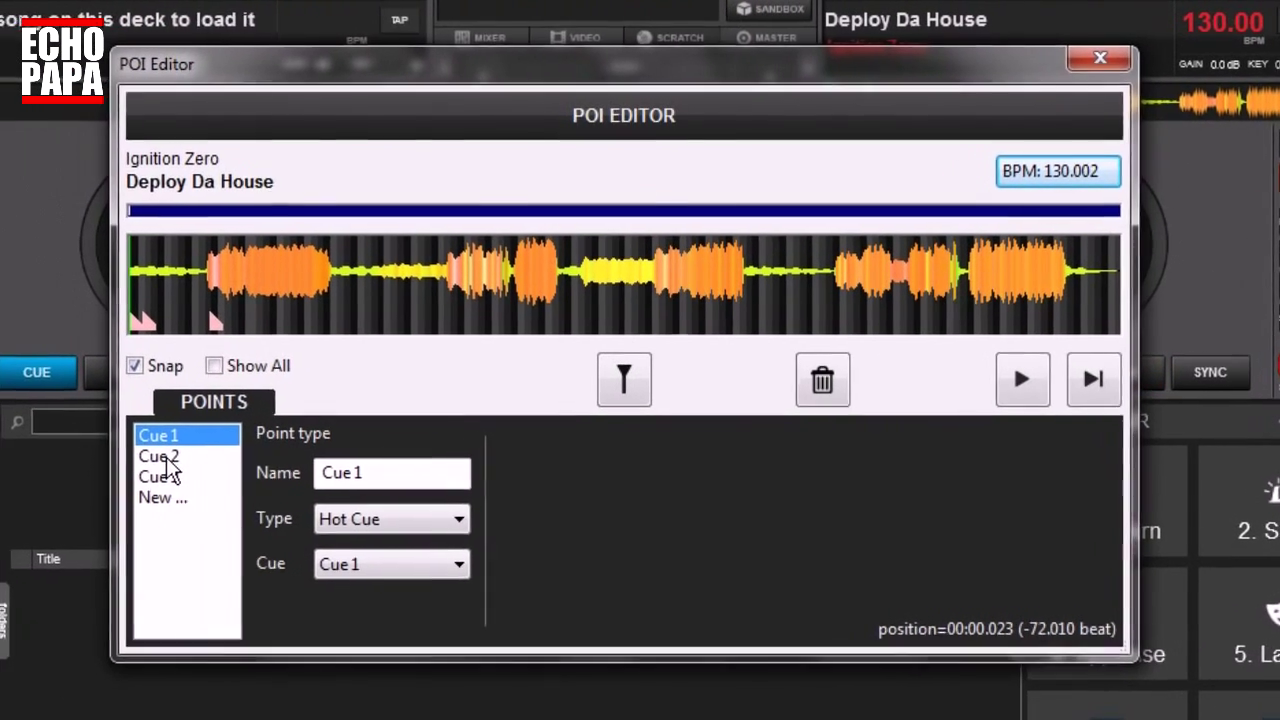
{"action": "left_click", "coordinate": [160, 457]}
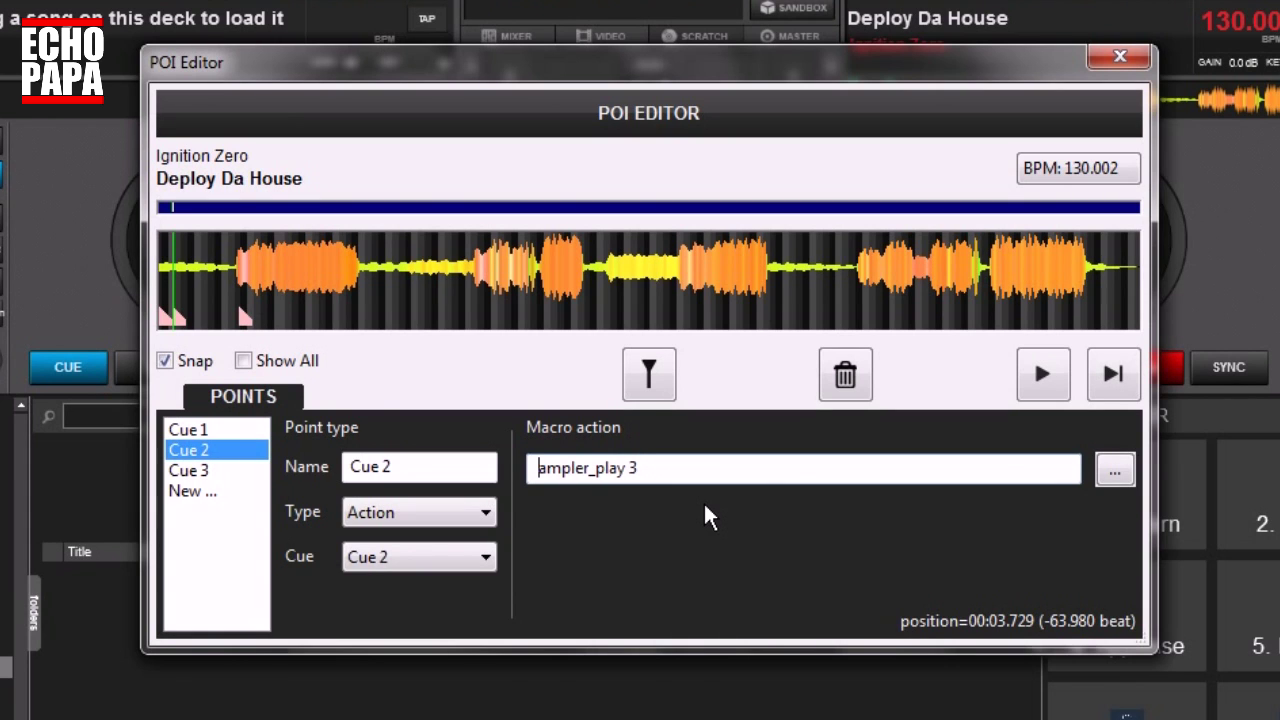
{"action": "key", "text": "Right"}
{"action": "left_click", "coordinate": [1125, 470]}
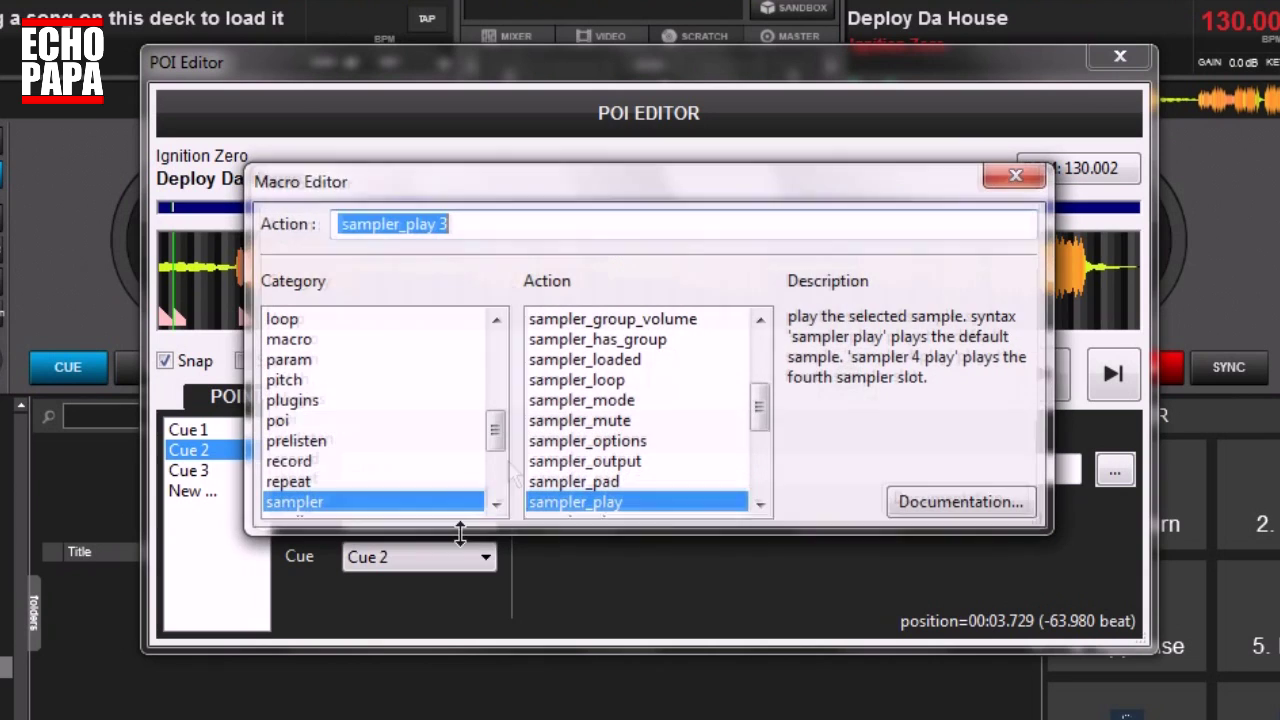
{"action": "key", "text": "Left"}
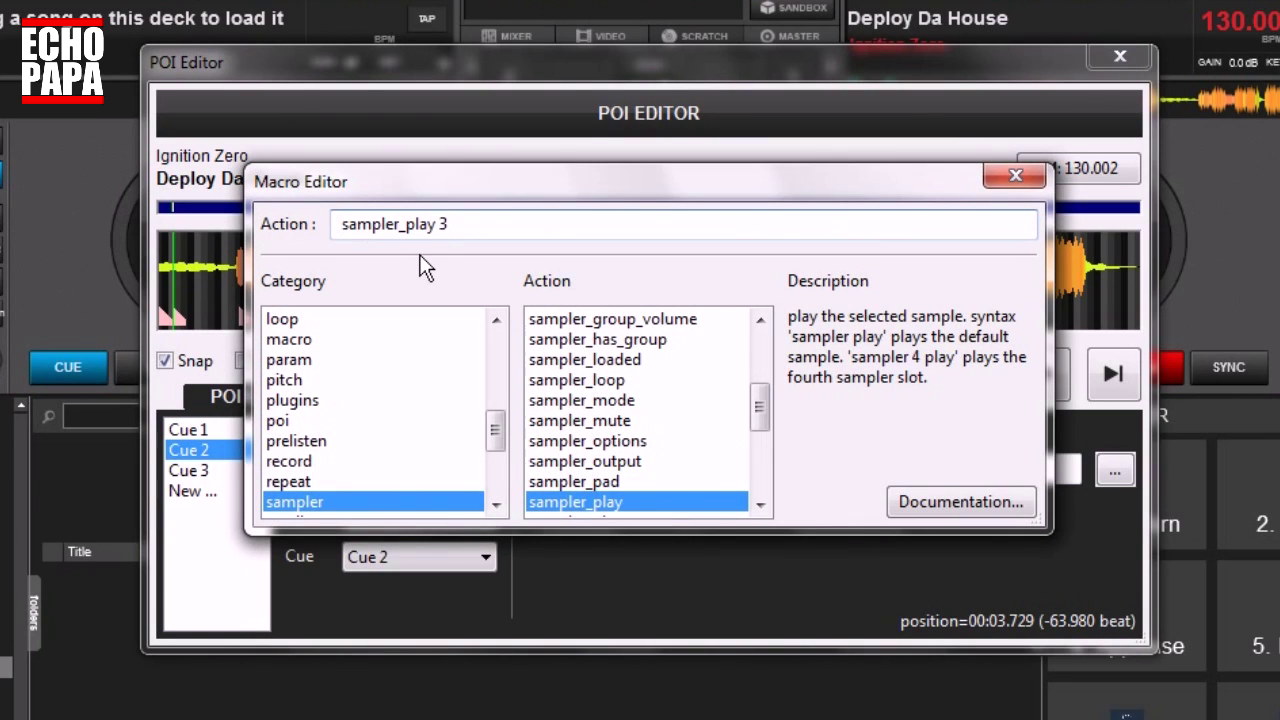
{"action": "type", "text": "samper"}
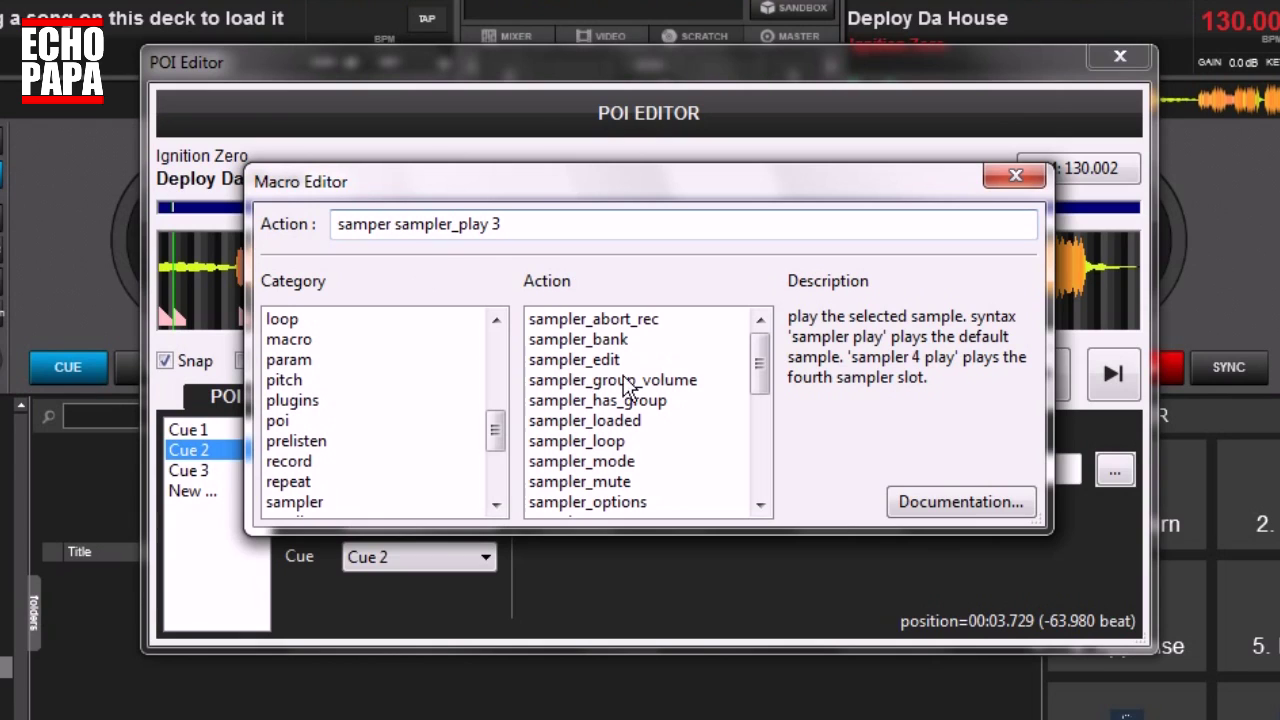
{"action": "left_click", "coordinate": [610, 340]}
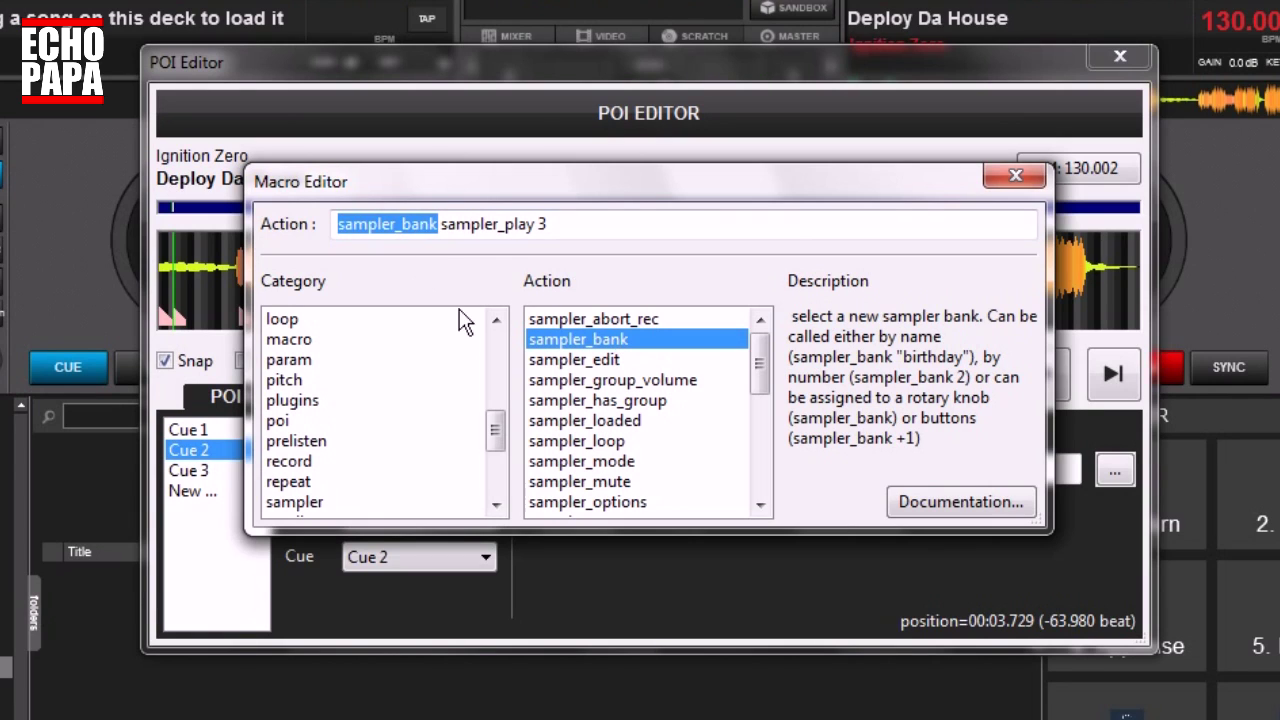
{"action": "left_click", "coordinate": [442, 226]}
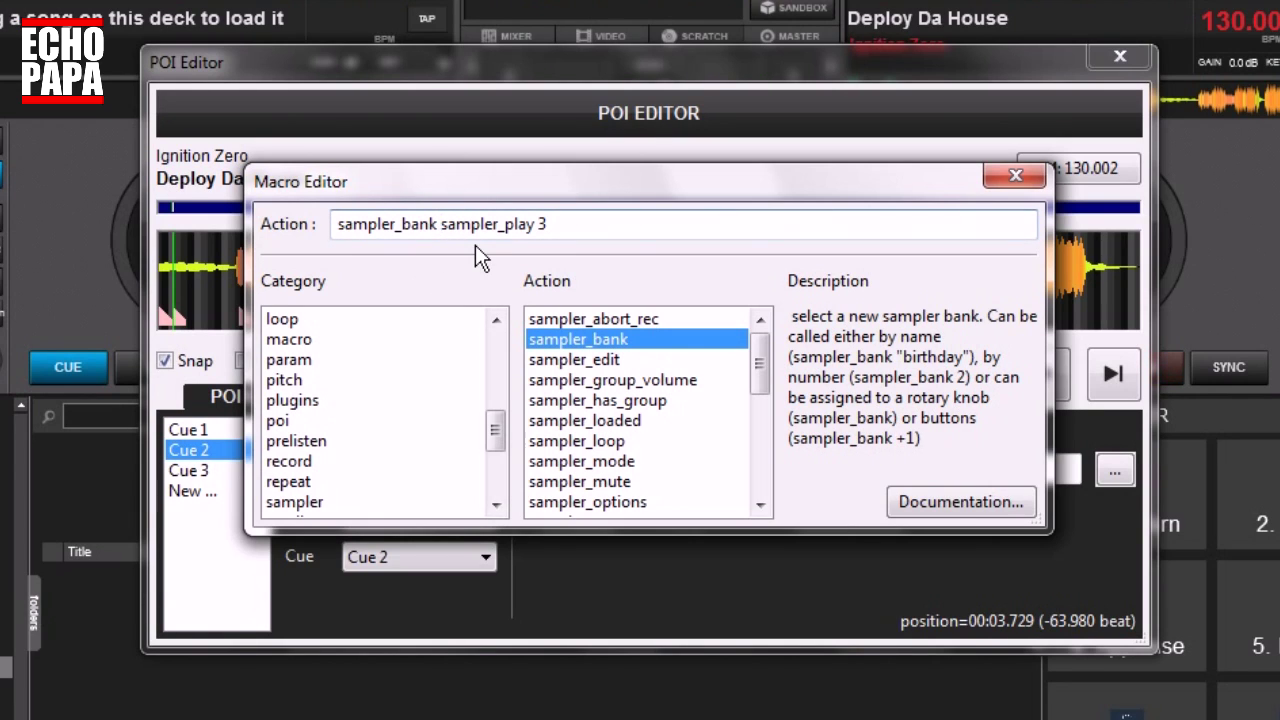
{"action": "type", "text": "\"Dru"}
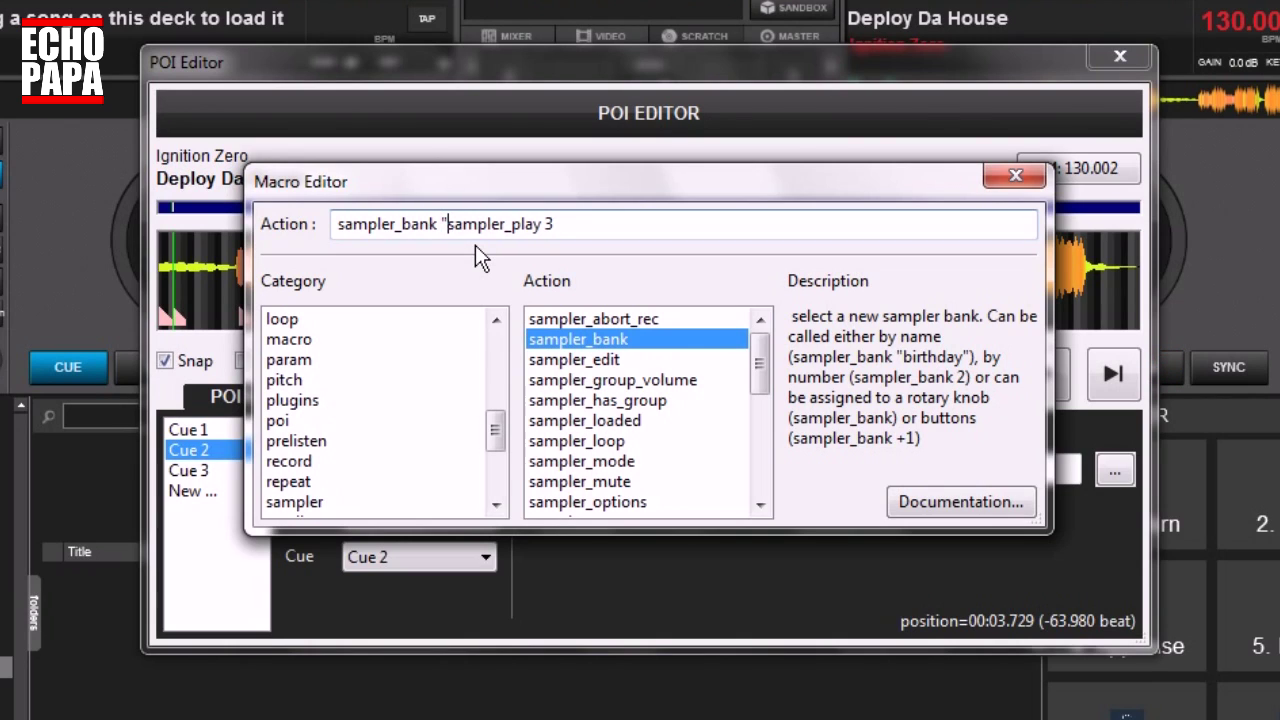
{"action": "type", "text": "m Loops\""}
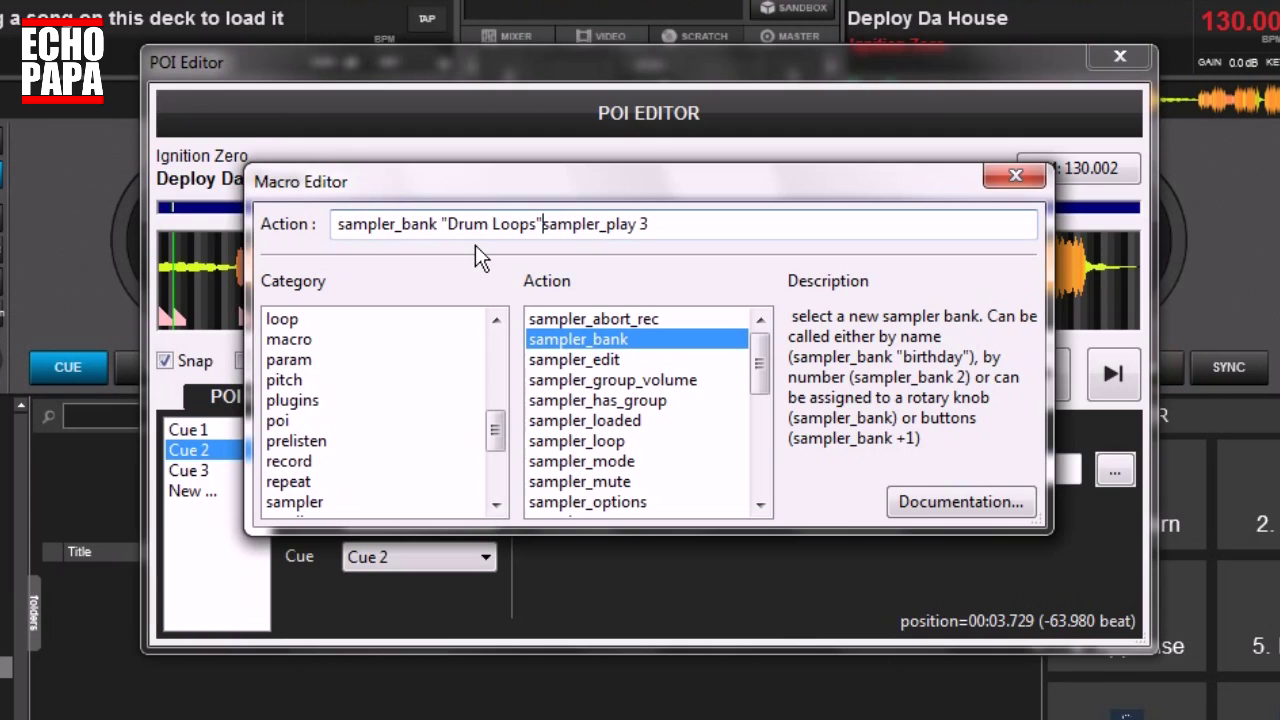
{"action": "type", "text": " &"}
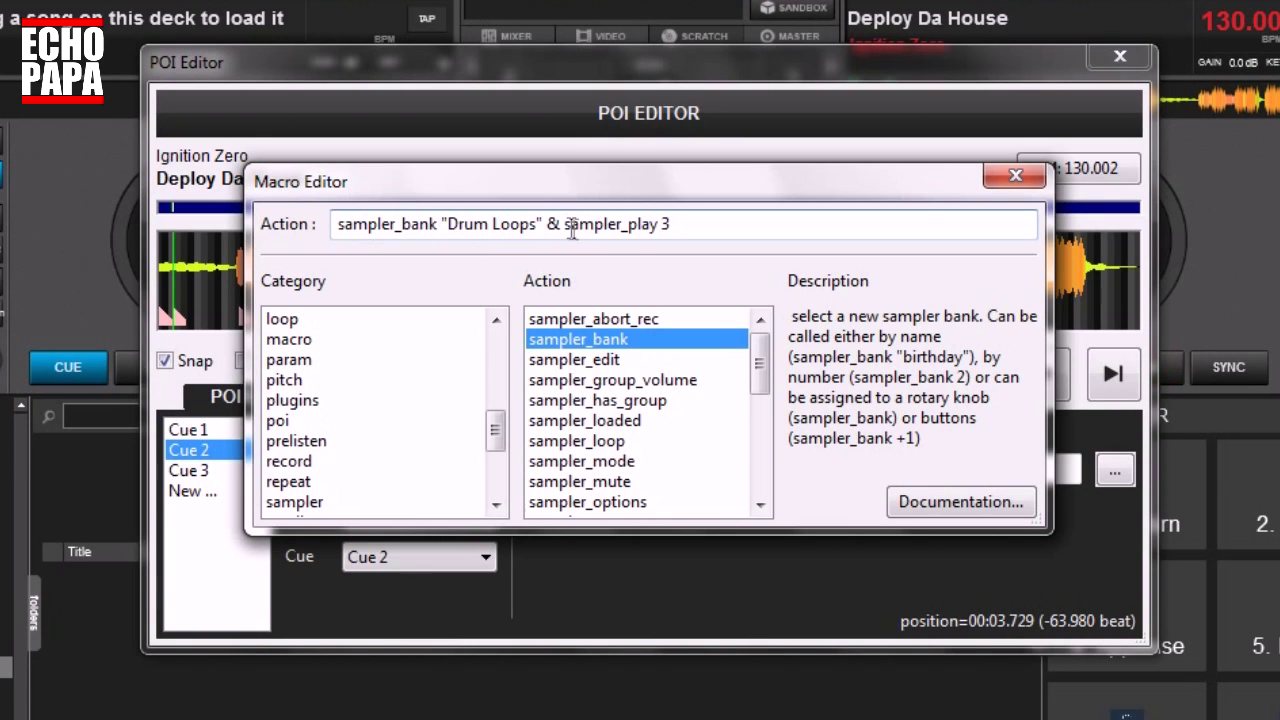
{"action": "left_click", "coordinate": [1015, 177]}
Play from hot cue 1 to confirm the sampler switches to Drum Loops and plays Kick Drum
{"action": "left_click", "coordinate": [1120, 56]}
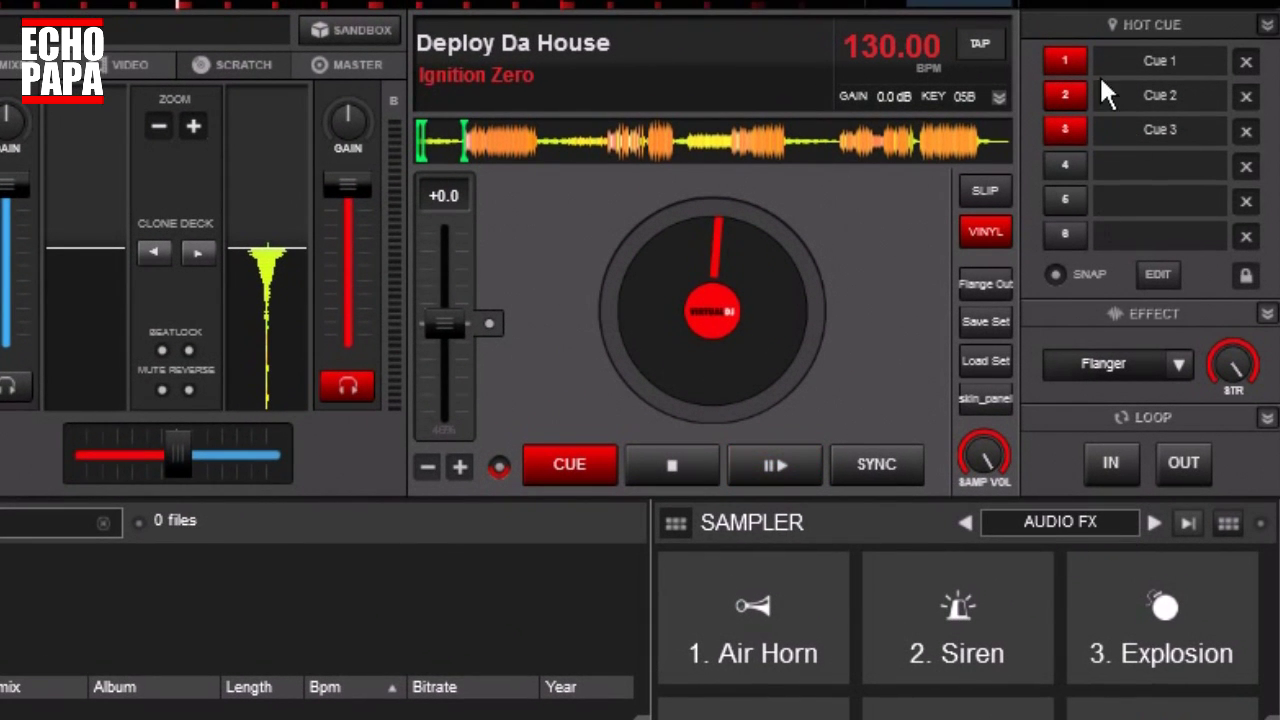
{"action": "left_click", "coordinate": [1064, 56]}
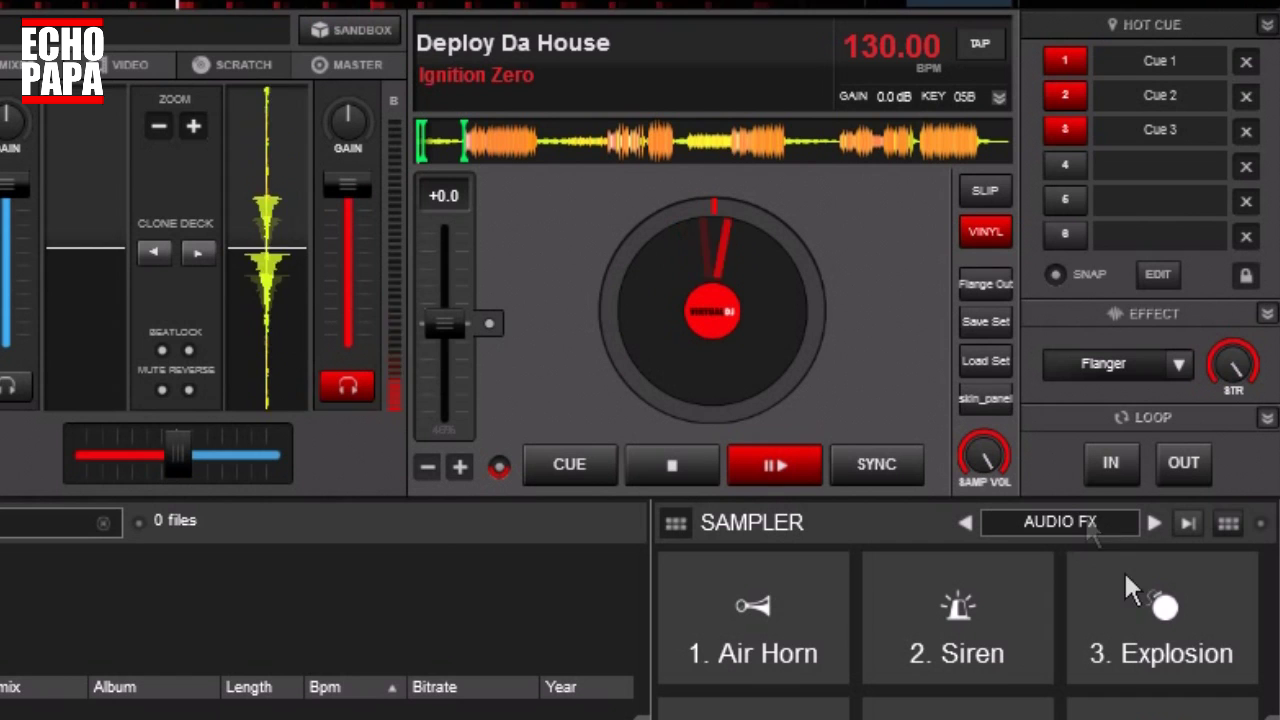
{"action": "left_click", "coordinate": [1004, 398]}
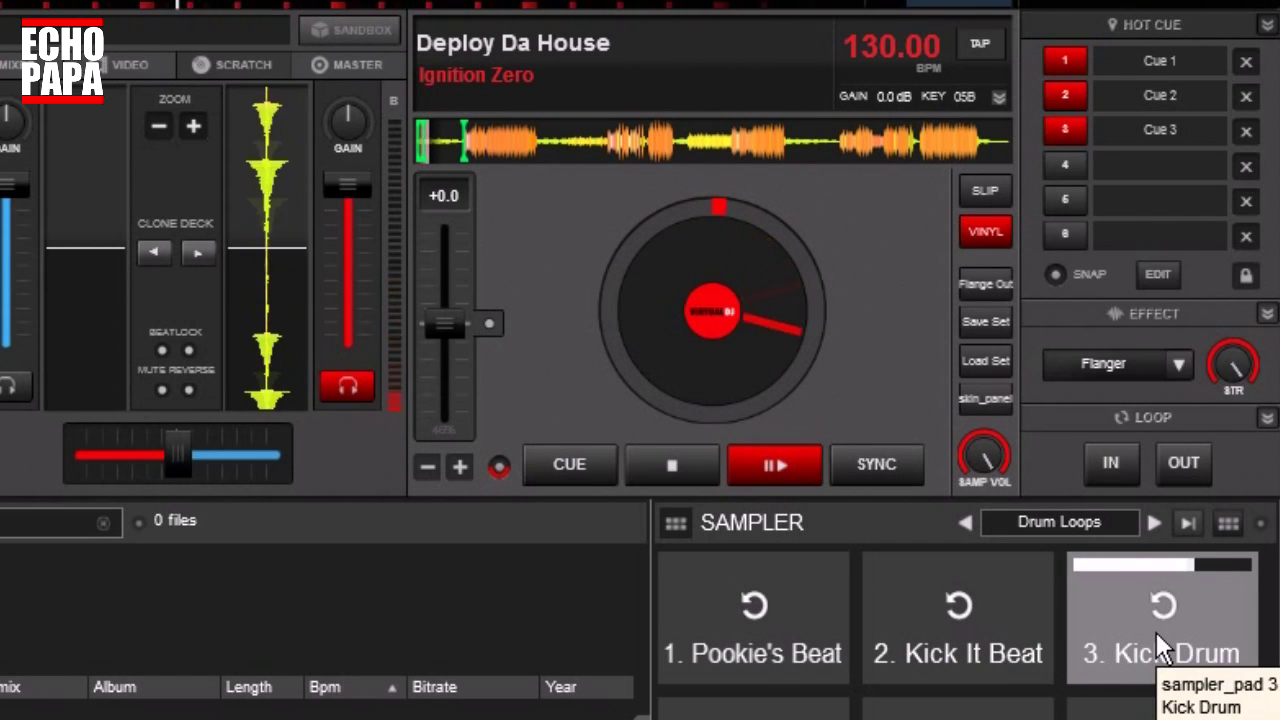
{"action": "left_click", "coordinate": [1130, 685]}
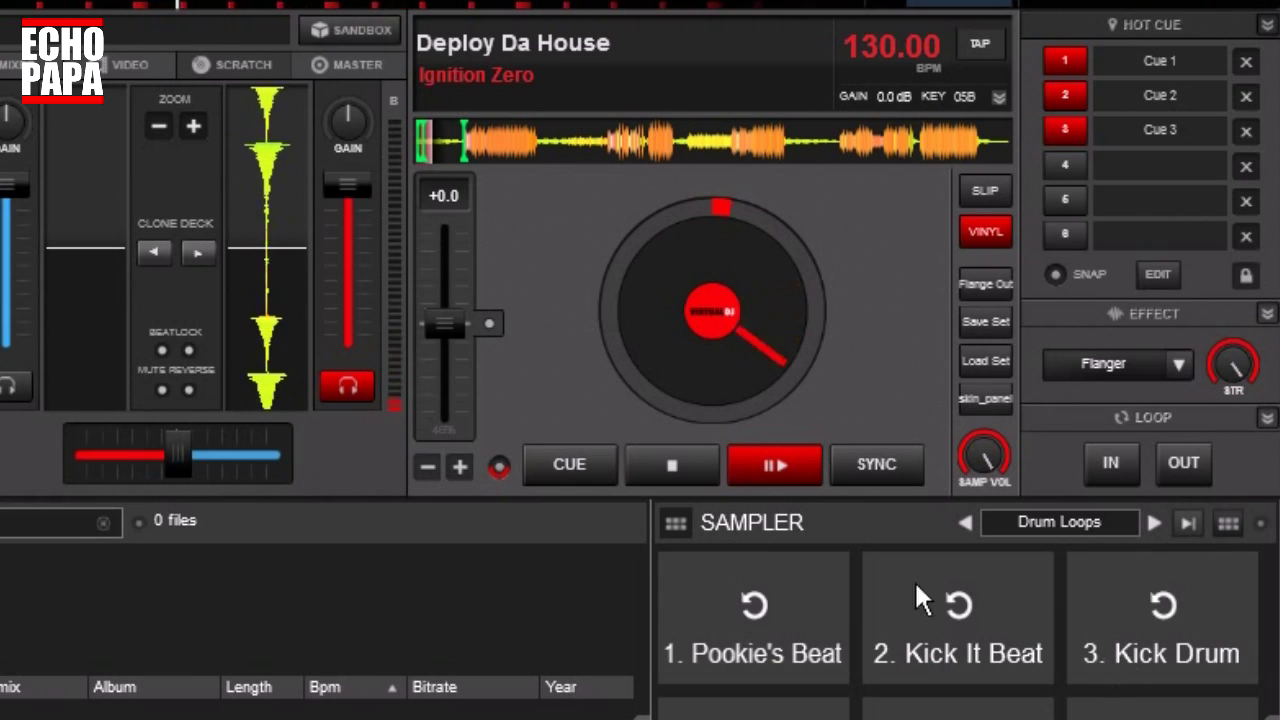
{"action": "left_click", "coordinate": [682, 455]}
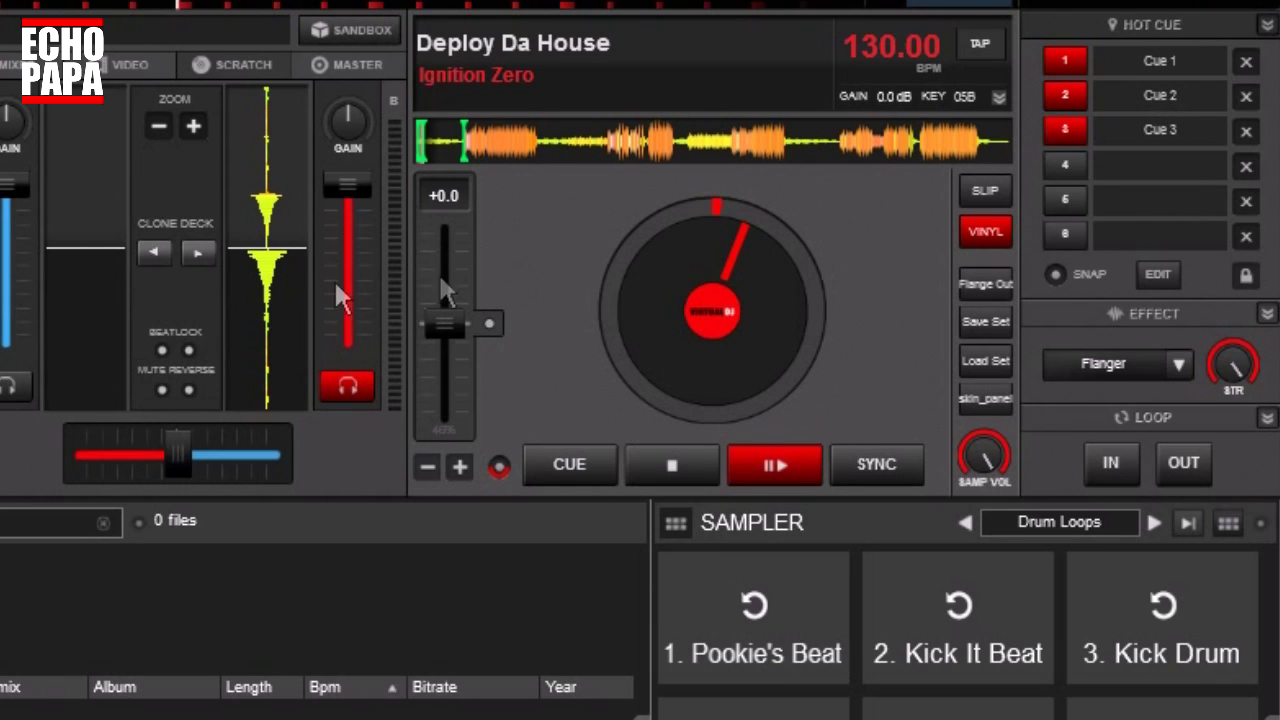
{"action": "mouse_move", "coordinate": [265, 278]}
{"action": "left_mouse_down"}
{"action": "mouse_move", "coordinate": [277, 320]}
{"action": "mouse_move", "coordinate": [266, 294]}
{"action": "mouse_move", "coordinate": [252, 298]}
{"action": "mouse_move", "coordinate": [271, 294]}
{"action": "mouse_move", "coordinate": [271, 334]}
{"action": "left_mouse_up"}
{"action": "left_click", "coordinate": [1126, 605]}
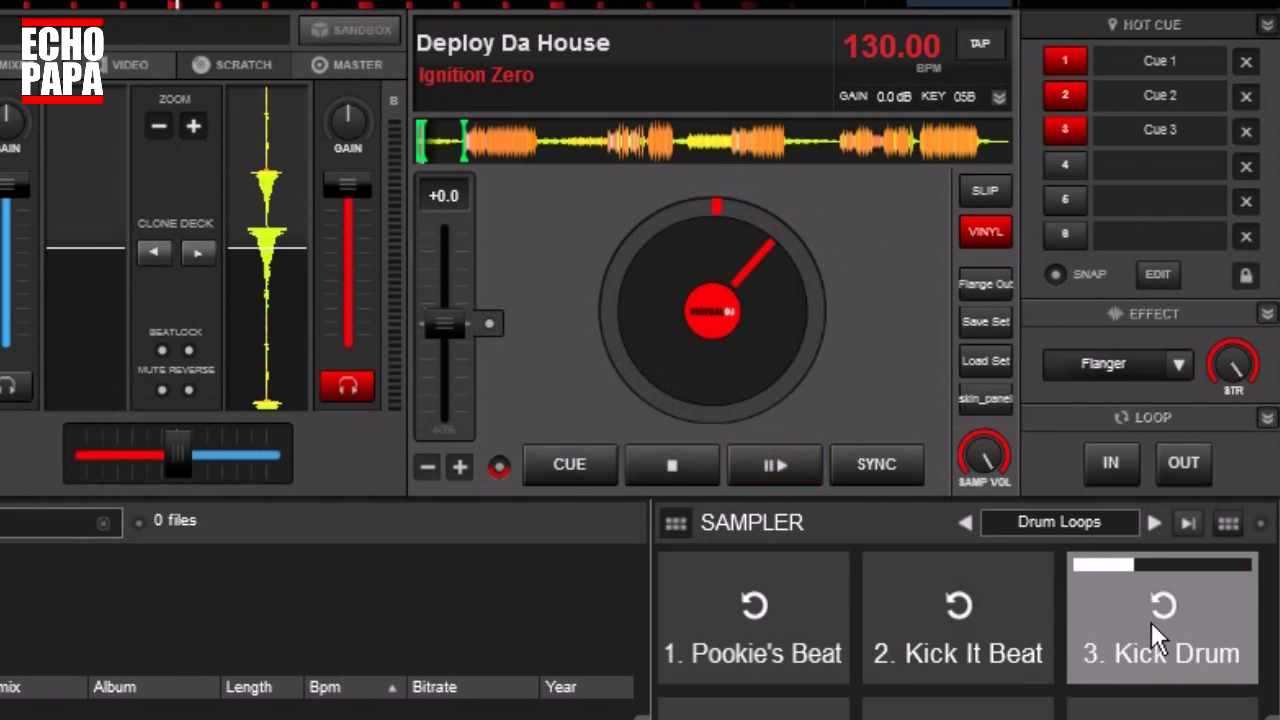
Replay Deploy Da House from its cue, stopping the Kick Drum loop and track each time
{"action": "left_click", "coordinate": [662, 463]}
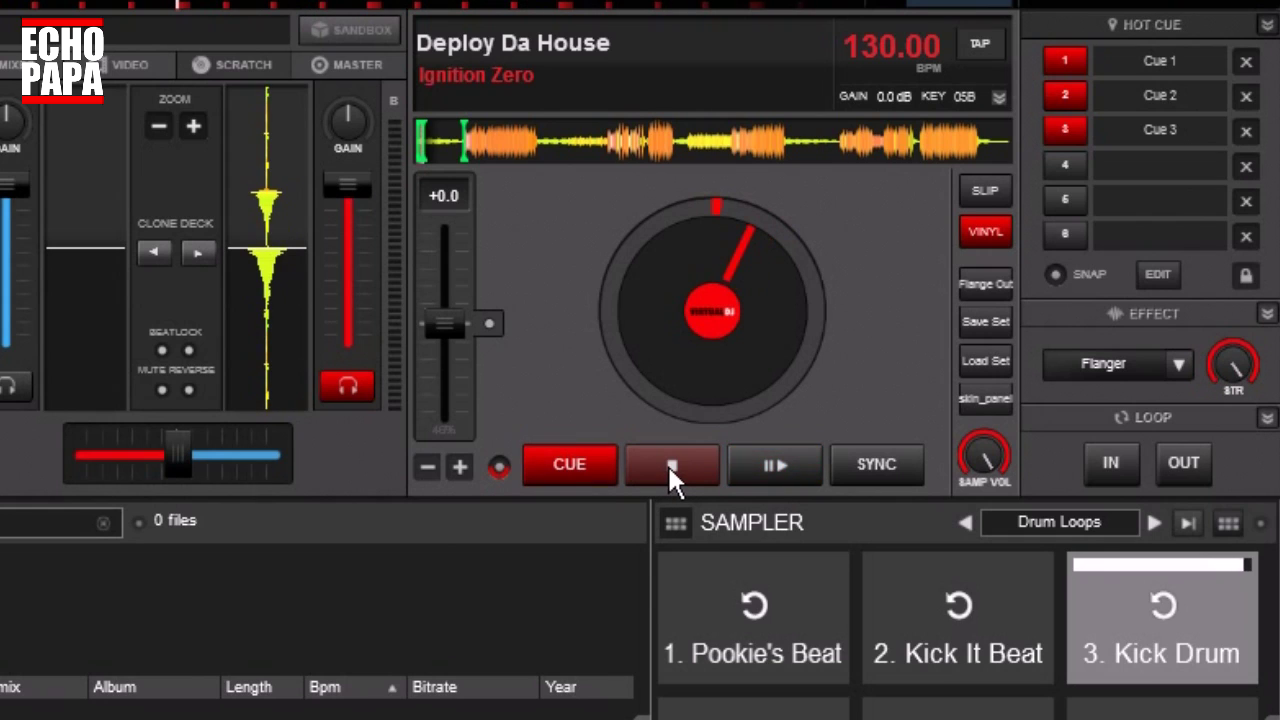
{"action": "left_click", "coordinate": [1201, 642]}
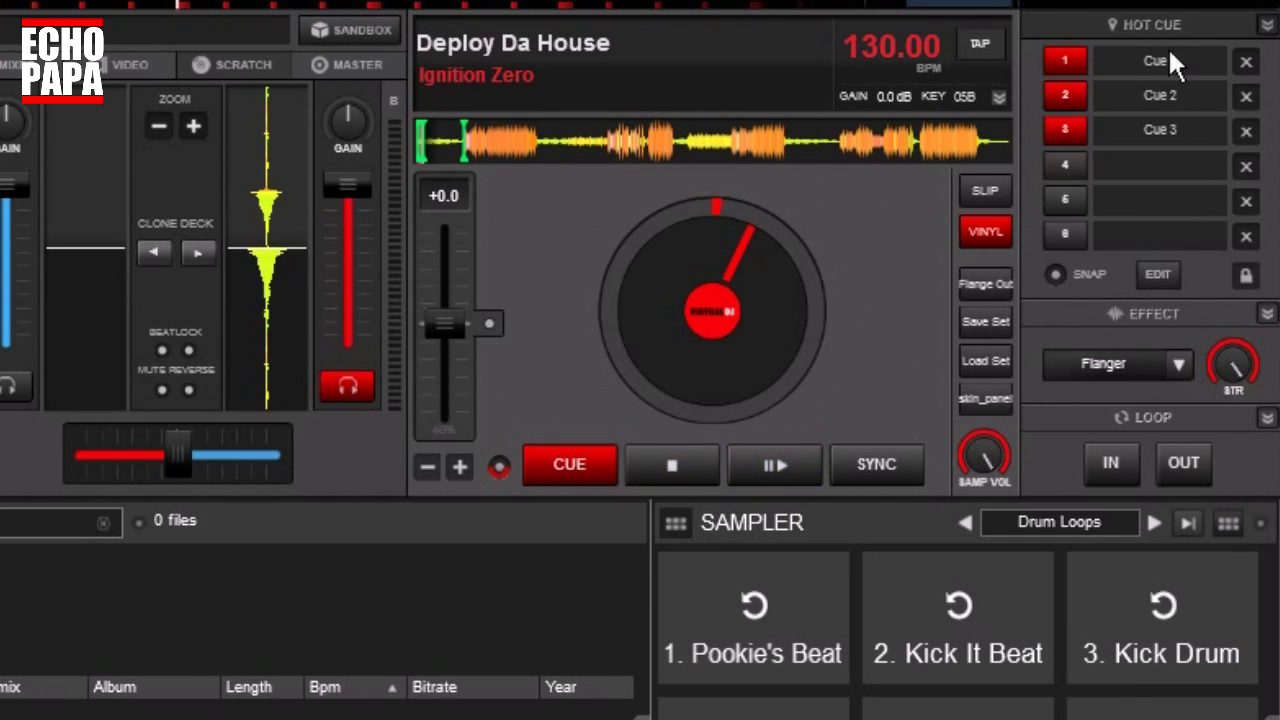
{"action": "left_click", "coordinate": [1060, 100]}
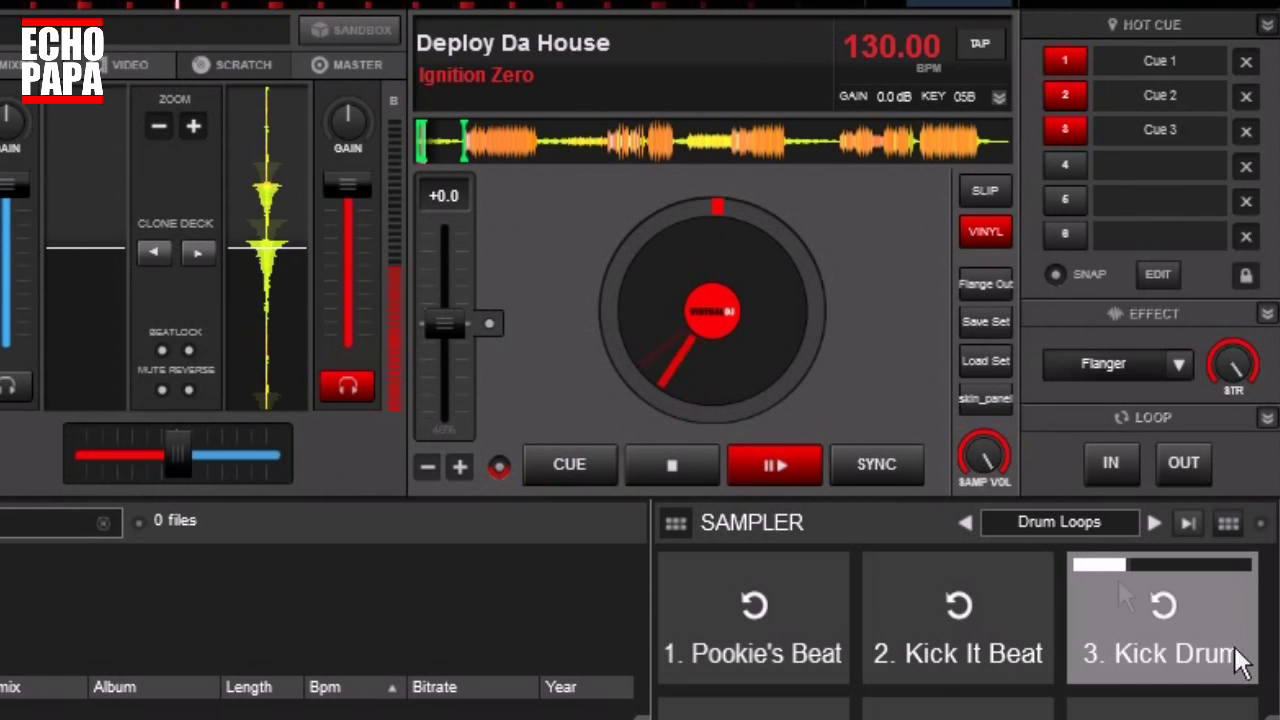
{"action": "left_click", "coordinate": [672, 460]}
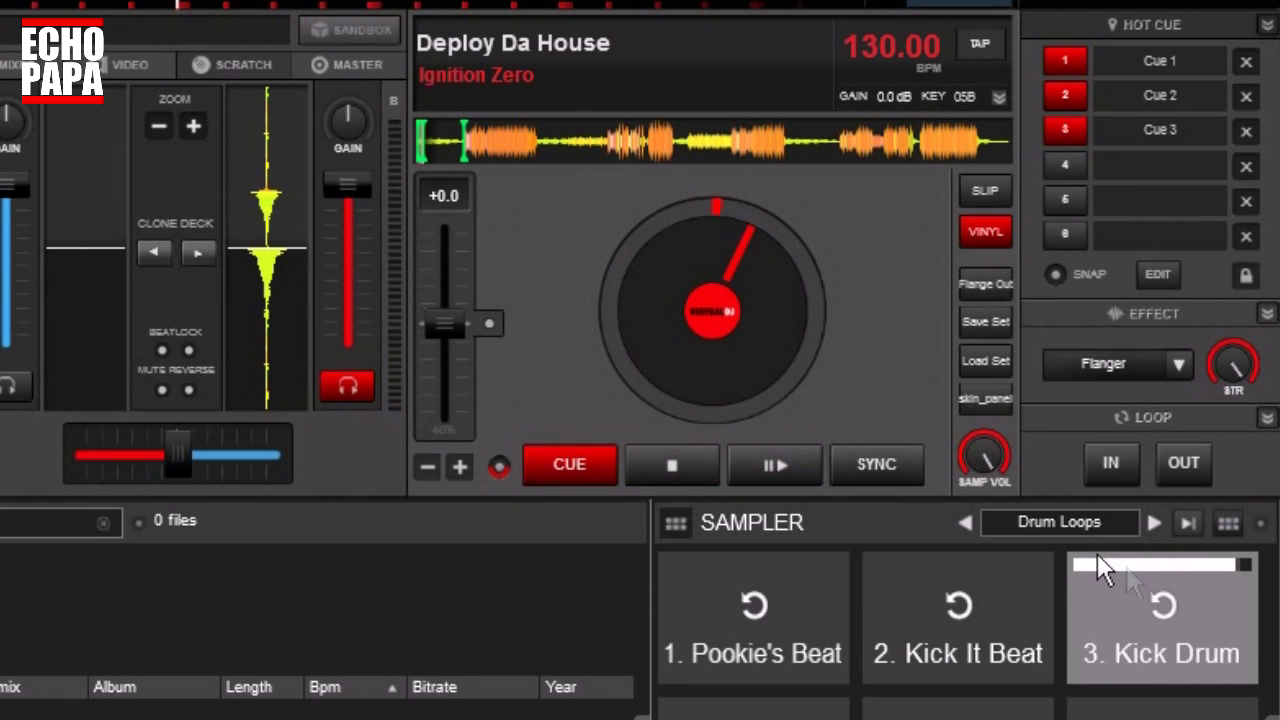
{"action": "left_click", "coordinate": [1185, 626]}
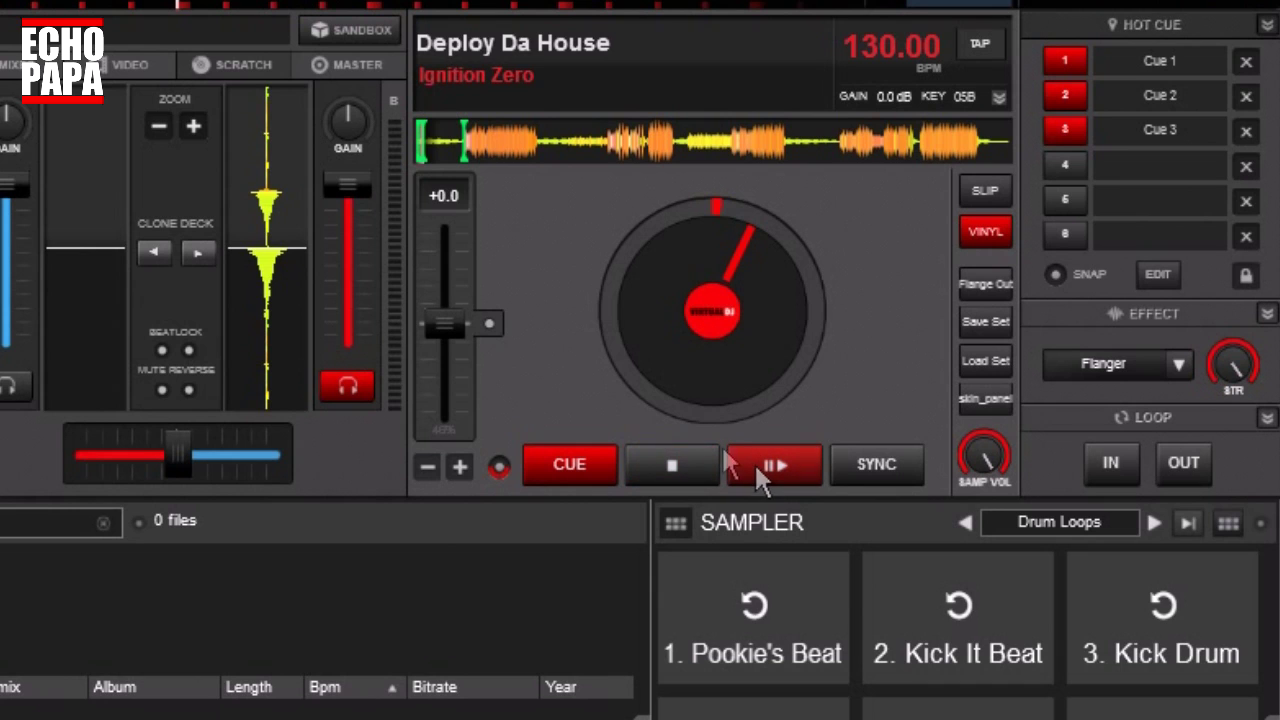
{"action": "left_click", "coordinate": [1163, 640]}
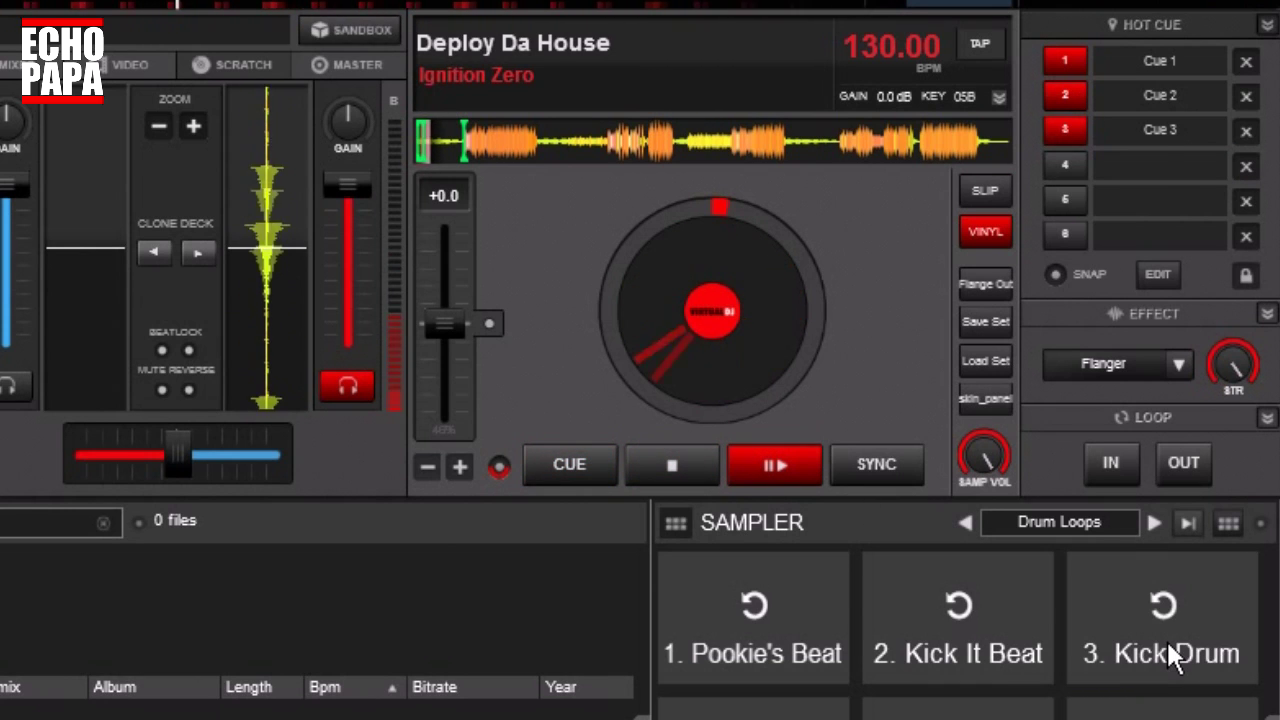
{"action": "left_click", "coordinate": [590, 466]}
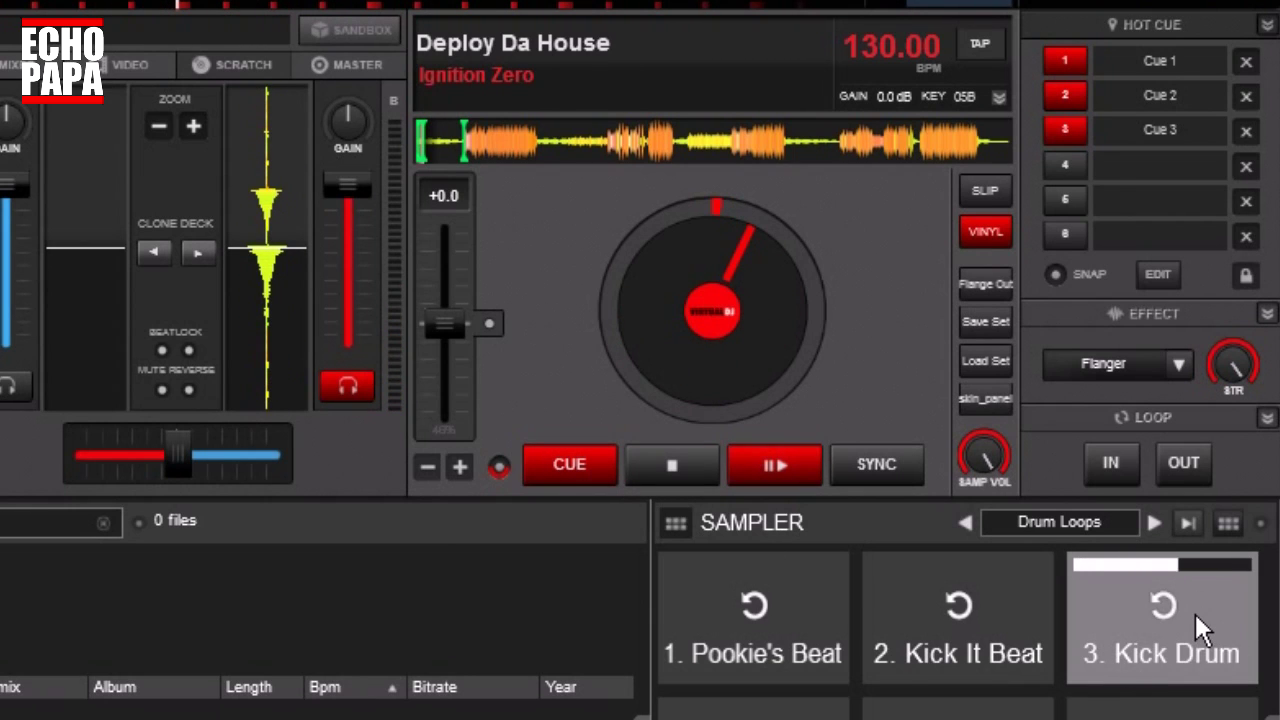